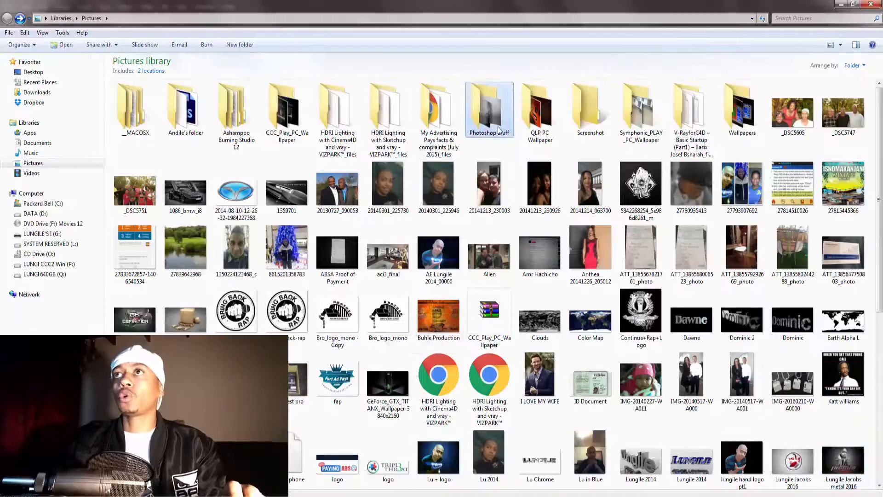
Step: Preview dark-metal-texture 2 in the Photoshop Stuff folder and open the image in Photoshop
double_click(489, 111)
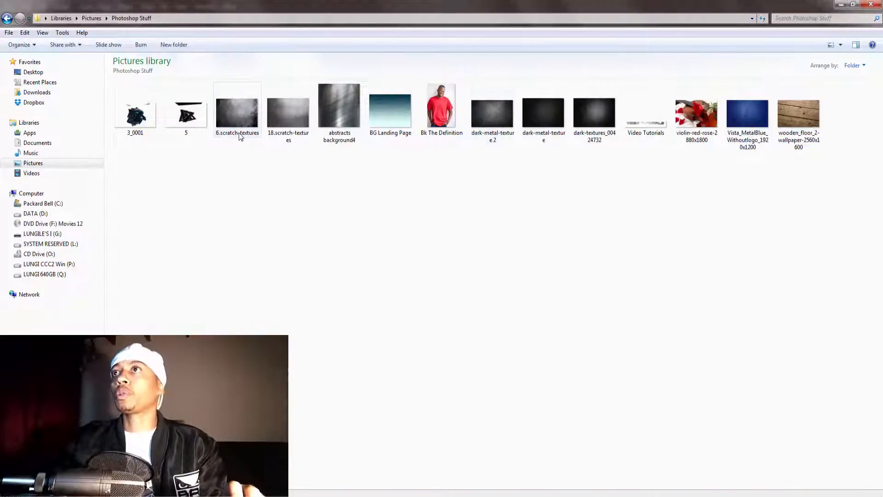
double_click(493, 117)
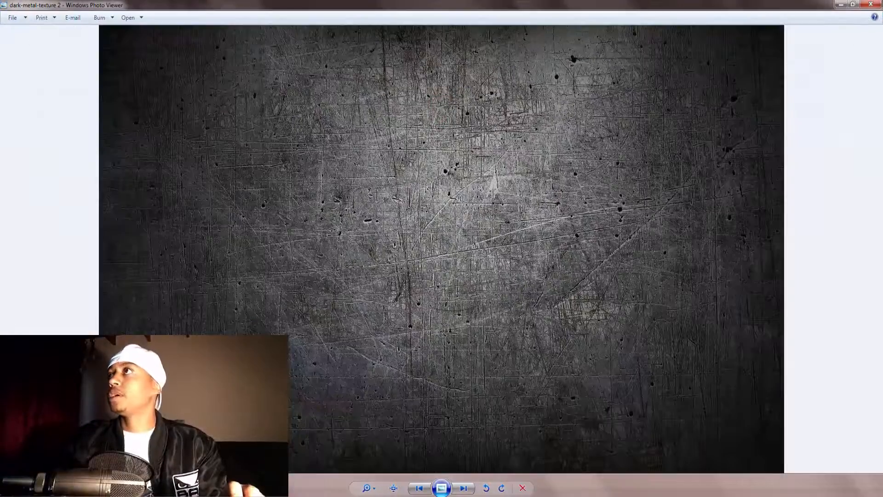
left_click(872, 4)
left_click_drag(491, 121, 758, 400)
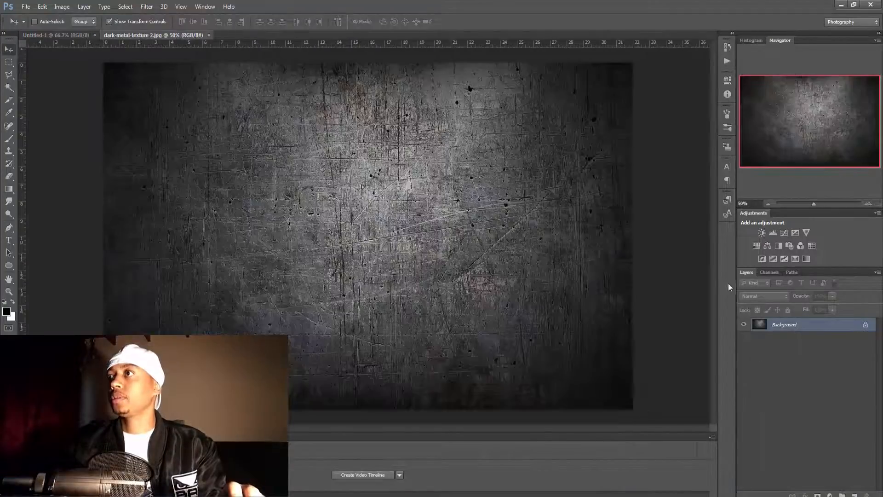
Step: Unlock the texture's background as Layer 0 and copy it into the Untitled-1 document so it covers the canvas
double_click(776, 325)
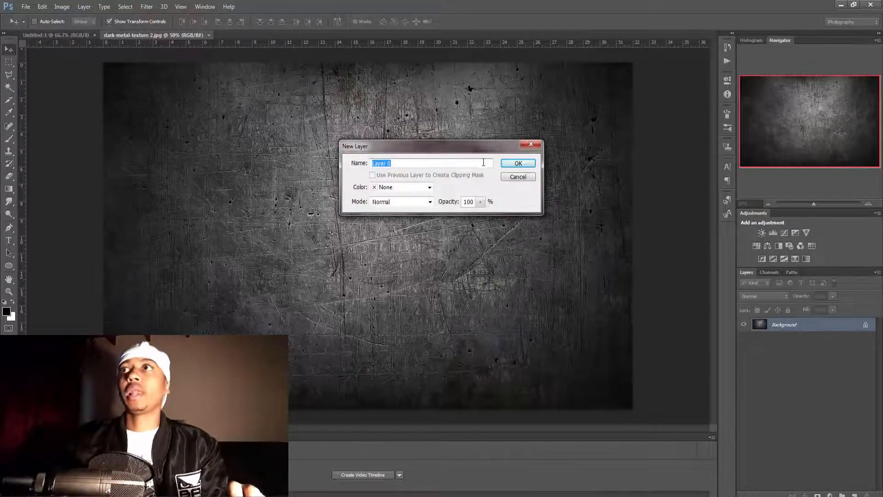
left_click(517, 164)
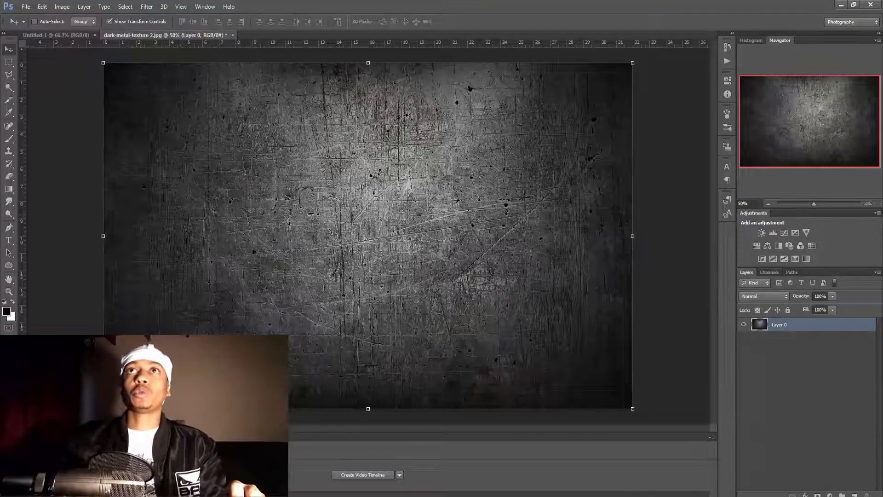
left_click_drag(343, 230, 213, 153)
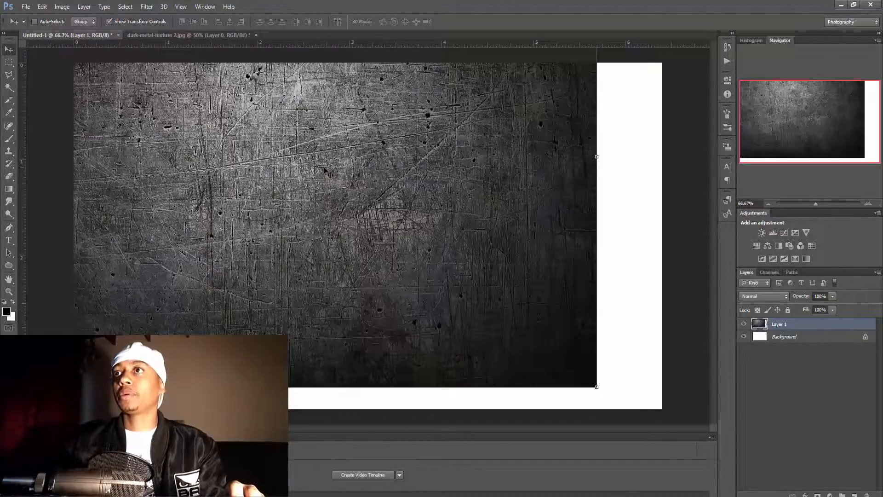
left_click_drag(326, 172, 436, 216)
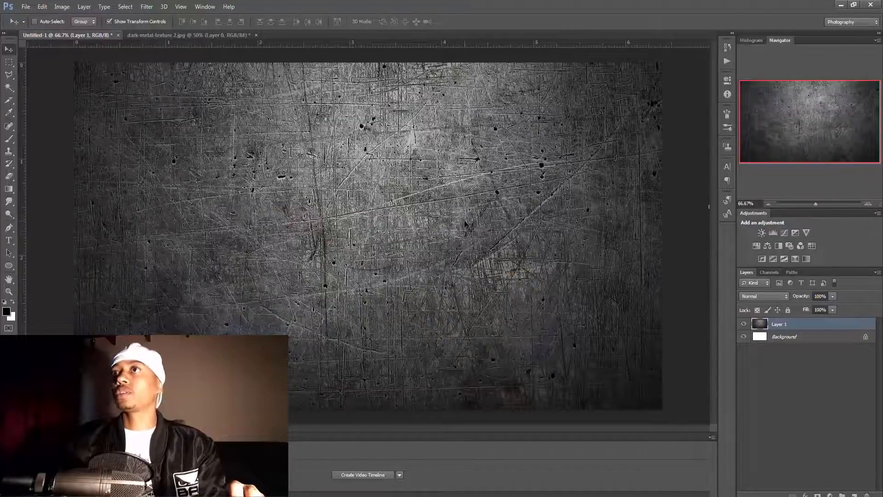
Step: Delete the white Background layer from Untitled-1, leaving only the metal texture layer
scroll(465, 223, "down", 1)
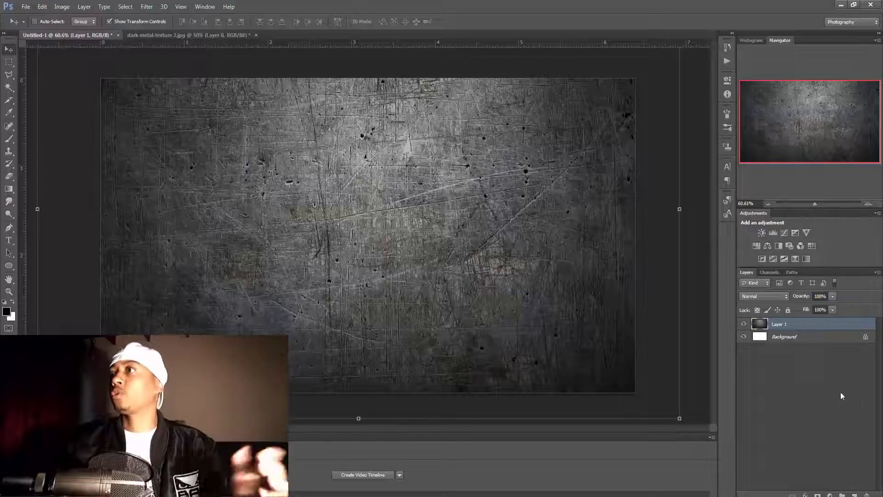
left_click(791, 338)
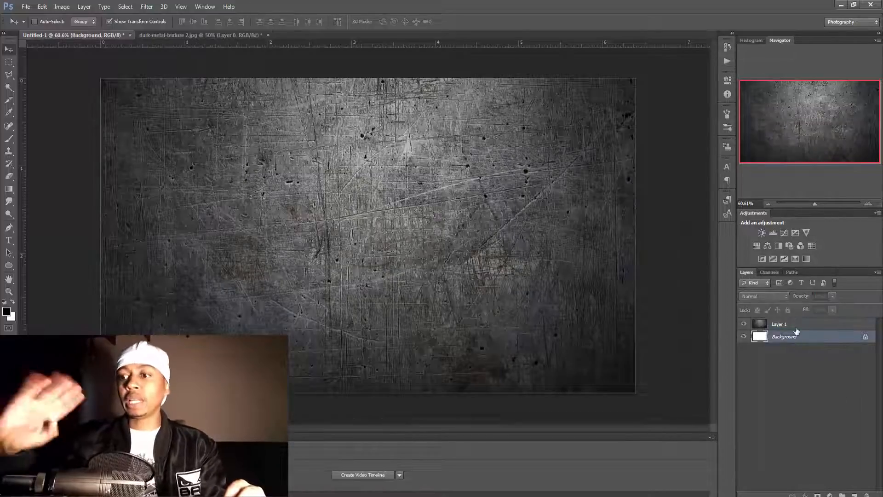
key("Delete")
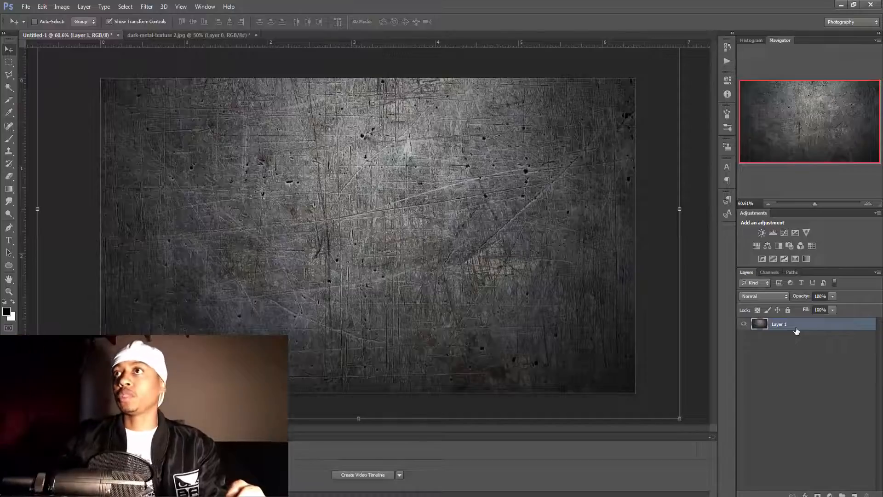
Step: Scale the metal texture to 83.33% width and 75% height so its edges match the canvas
left_click_drag(482, 256, 486, 276)
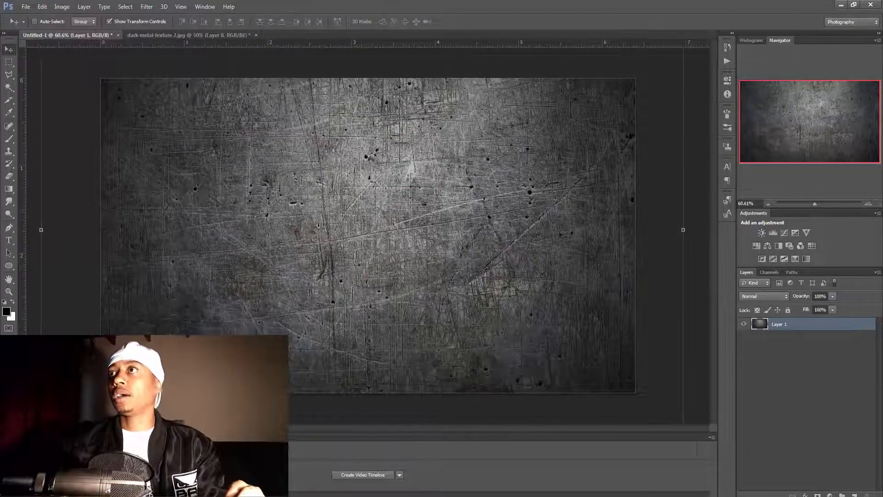
left_click_drag(814, 205, 811, 205)
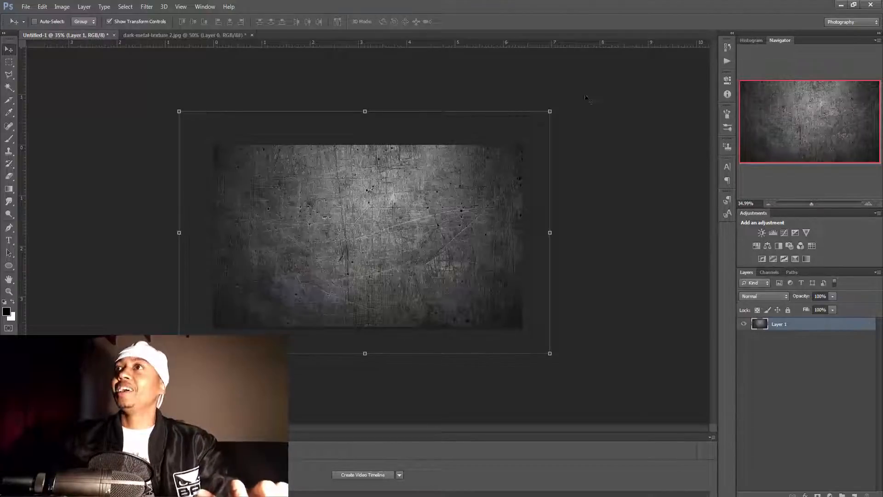
left_click_drag(551, 111, 522, 143)
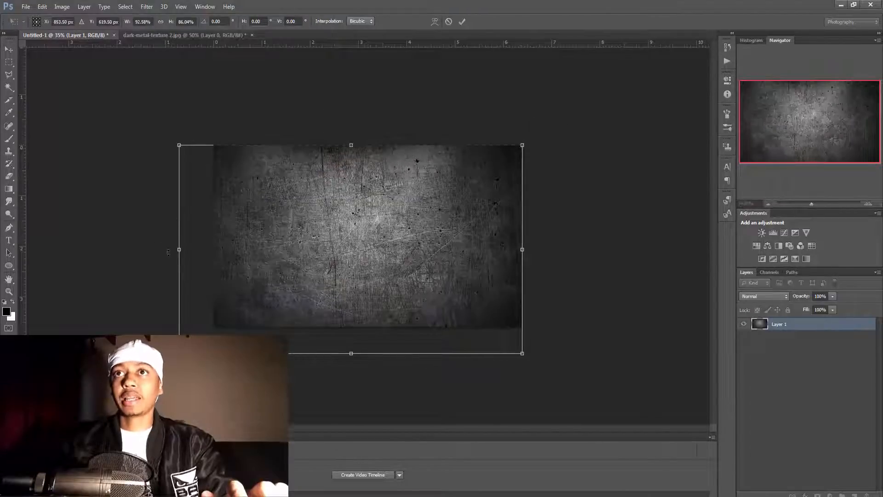
left_click_drag(179, 249, 213, 249)
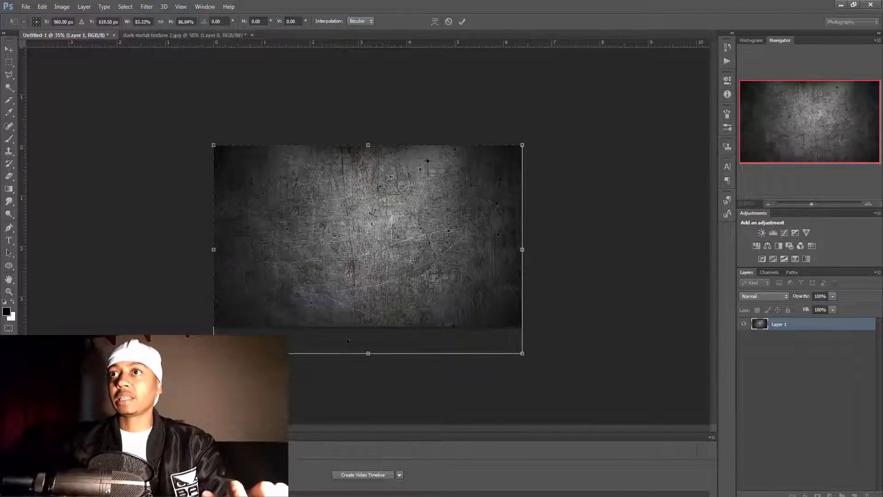
left_click_drag(368, 354, 368, 323)
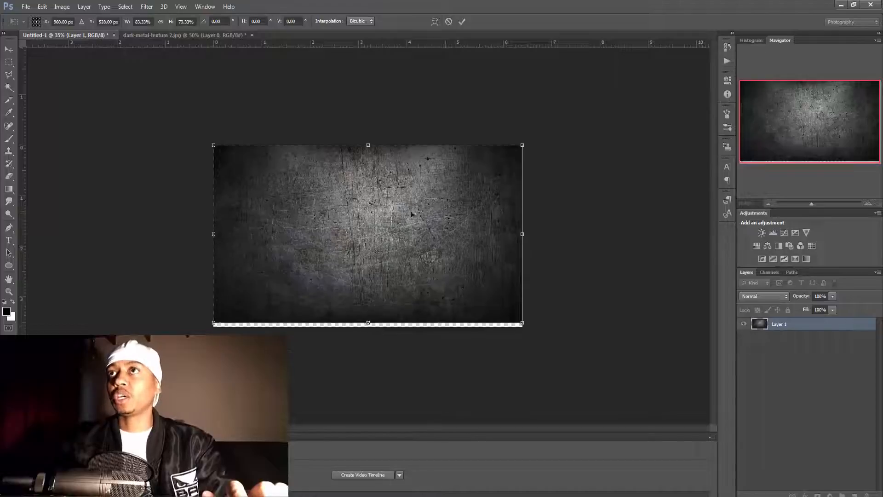
left_click_drag(420, 246, 420, 250)
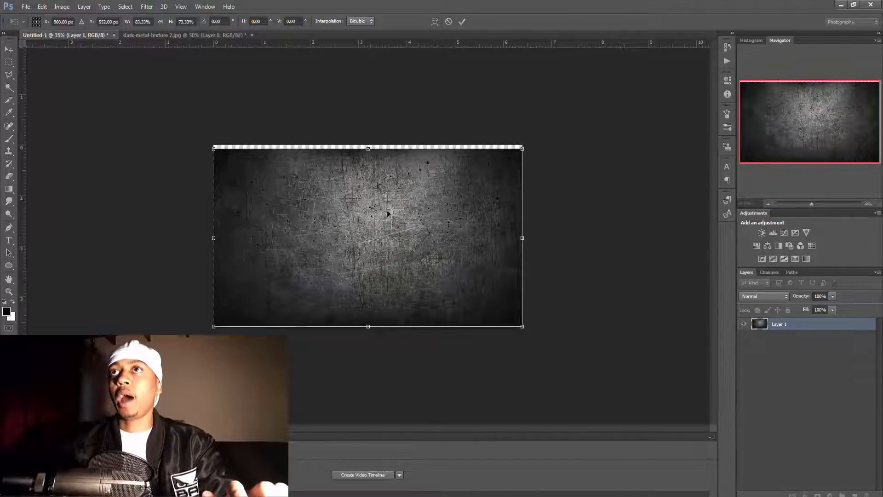
left_click_drag(368, 148, 368, 145)
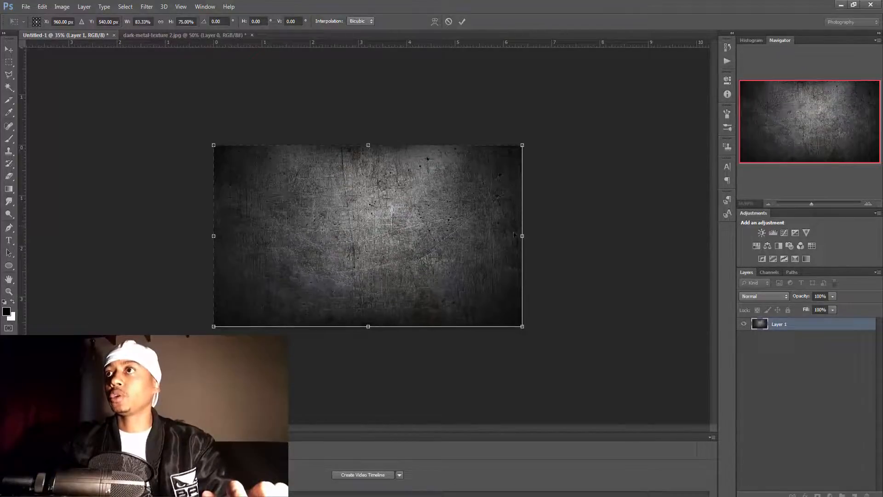
left_click_drag(522, 236, 522, 236)
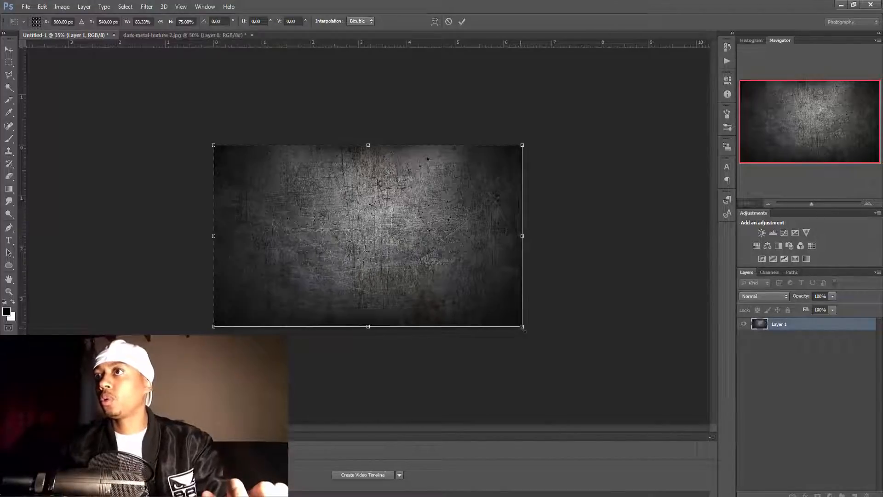
left_click(461, 21)
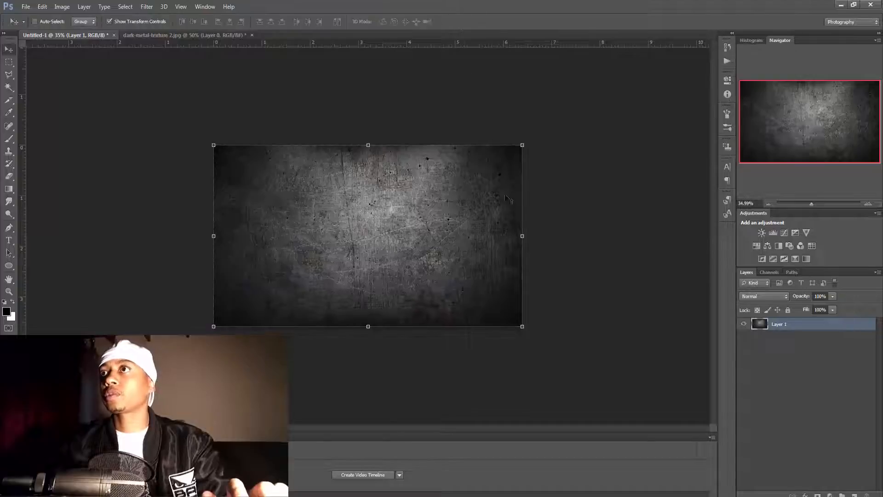
scroll(565, 250, "up", 6)
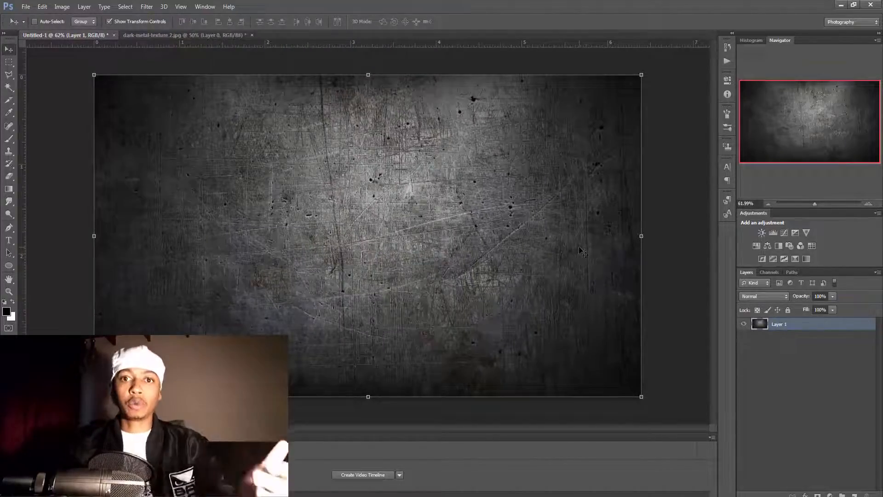
left_click(26, 6)
mouse_move(54, 75)
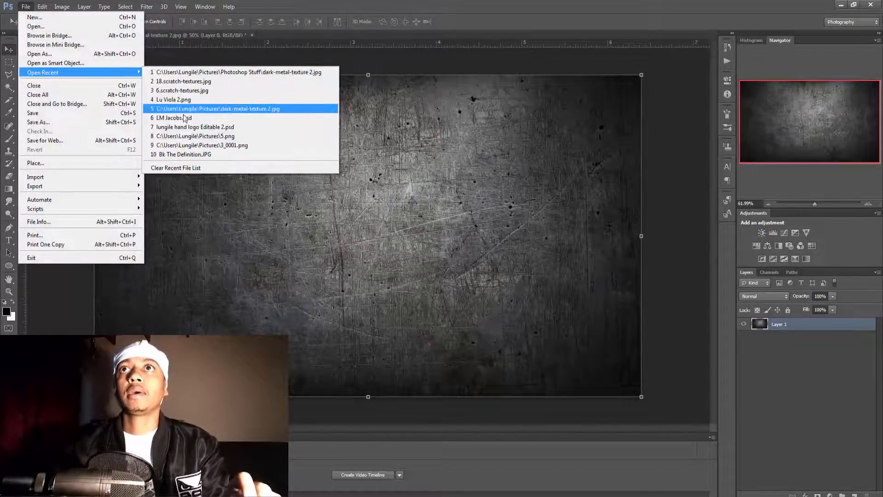
left_click(213, 97)
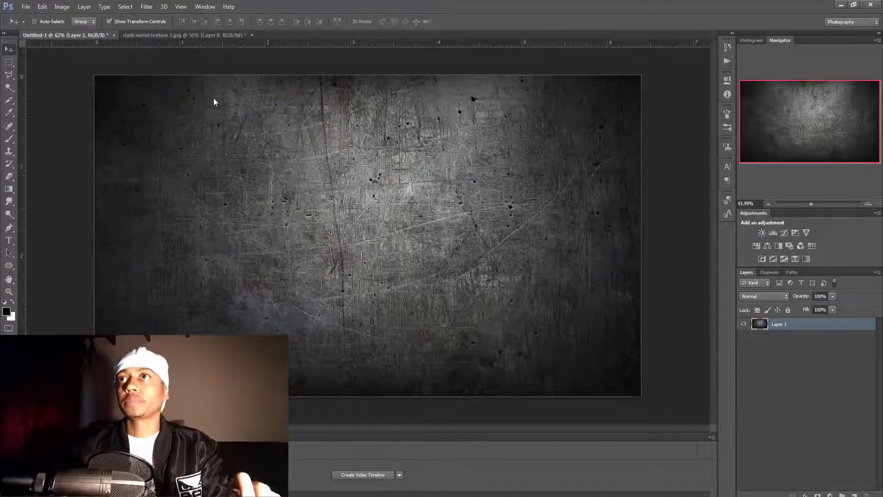
mouse_move(379, 203)
left_mouse_down()
mouse_move(414, 218)
mouse_move(387, 218)
left_mouse_up()
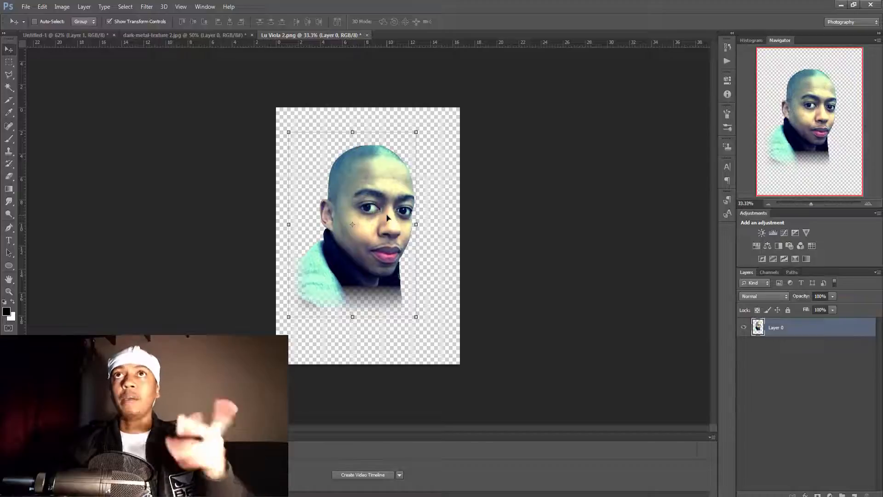
mouse_move(387, 243)
left_mouse_down()
mouse_move(130, 49)
mouse_move(73, 36)
mouse_move(351, 199)
mouse_move(464, 280)
mouse_move(389, 236)
left_mouse_up()
left_click_drag(386, 191, 383, 206)
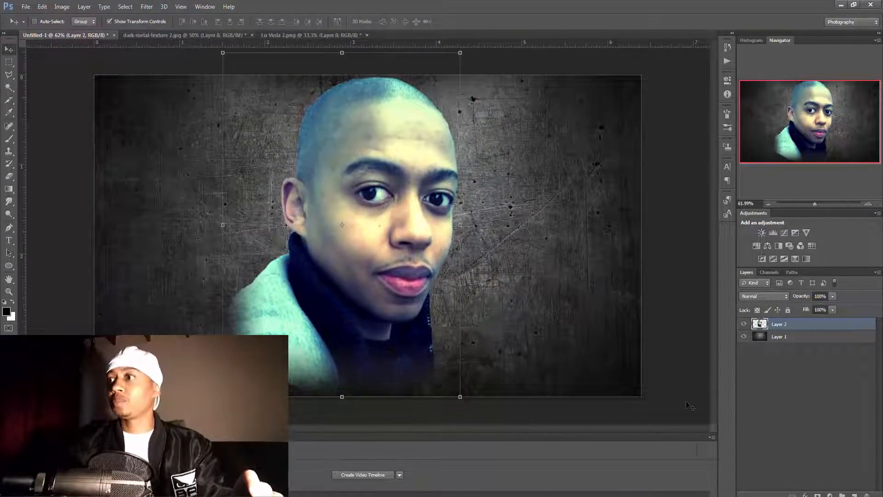
Step: Check the finished reference image, then scale the portrait to about 45% width and 41% height and place it near the canvas's upper centre
left_click(687, 481)
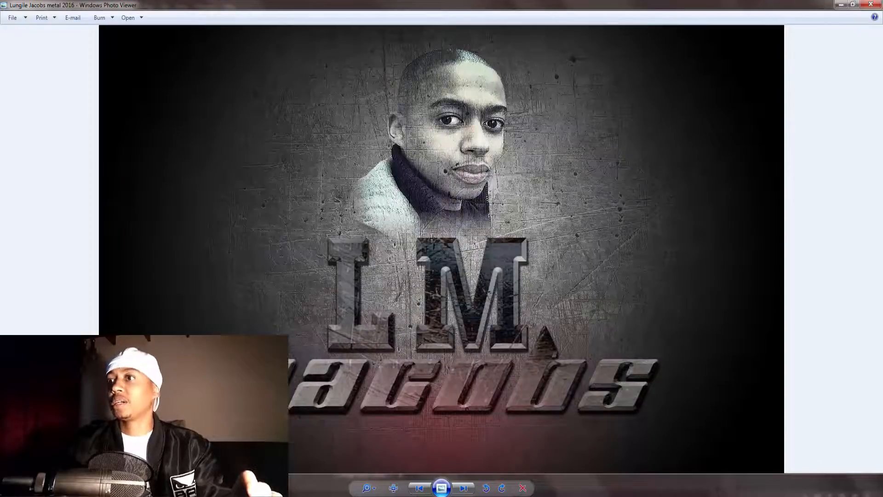
key("alt+Tab")
left_click_drag(462, 53, 414, 197)
left_click_drag(373, 275, 390, 189)
left_click_drag(337, 276, 337, 258)
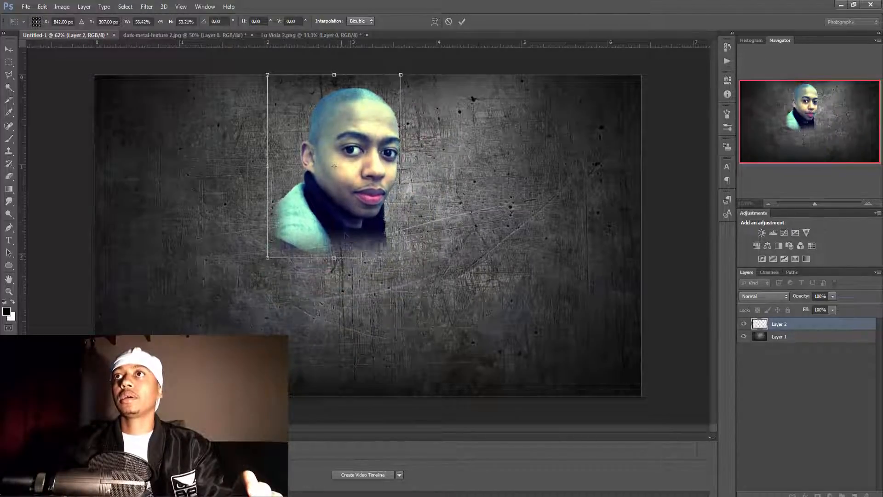
left_click_drag(349, 220, 376, 212)
left_click_drag(361, 251, 361, 217)
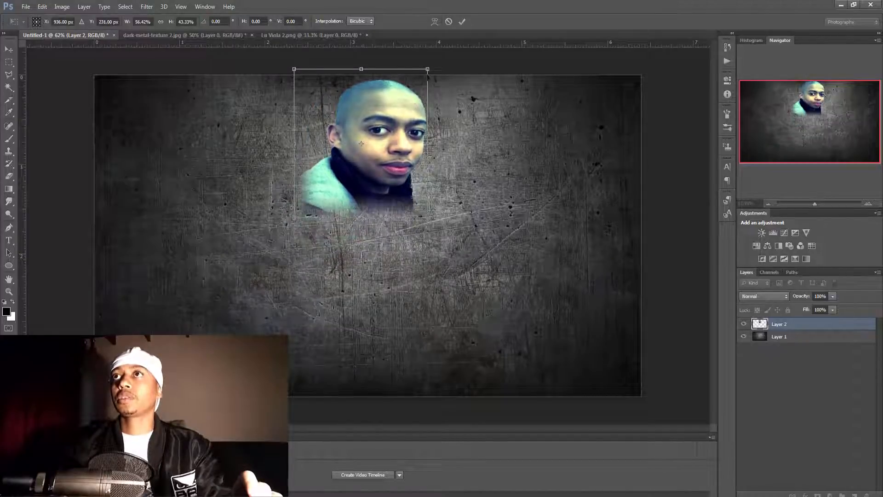
left_click_drag(425, 70, 401, 73)
mouse_move(375, 129)
left_mouse_down()
mouse_move(397, 133)
mouse_move(389, 134)
left_mouse_up()
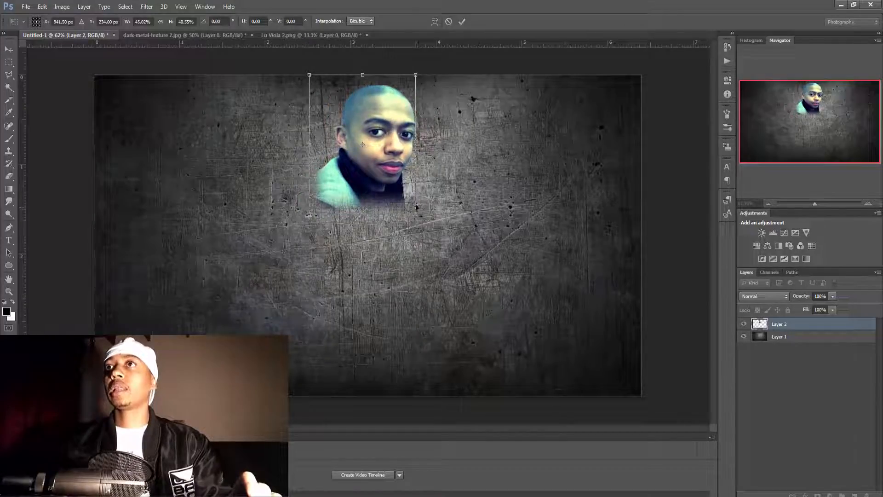
left_click(461, 21)
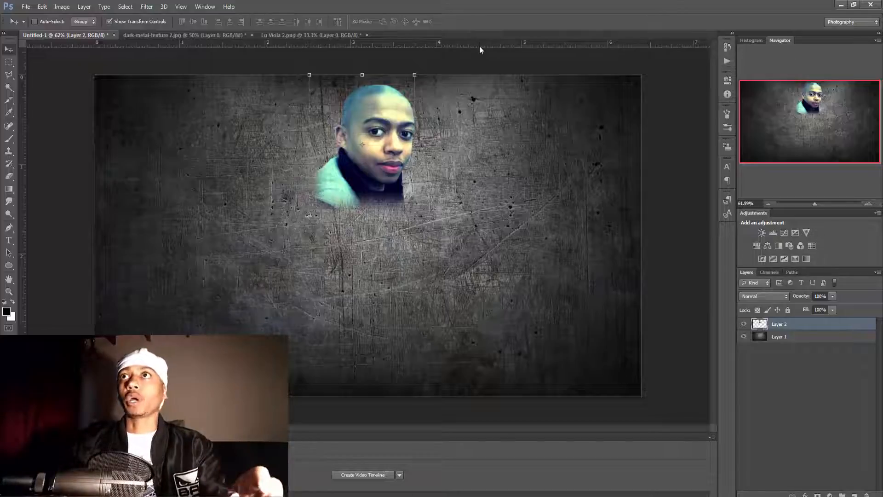
Step: Apply a Hue/Saturation adjustment to the portrait layer with hue +10, saturation -68 and Colorize off
left_click(61, 7)
mouse_move(71, 37)
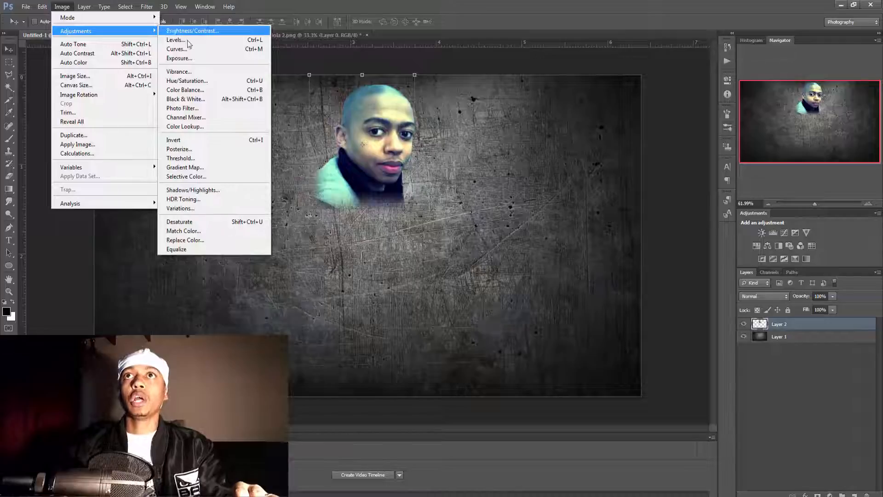
left_click(193, 81)
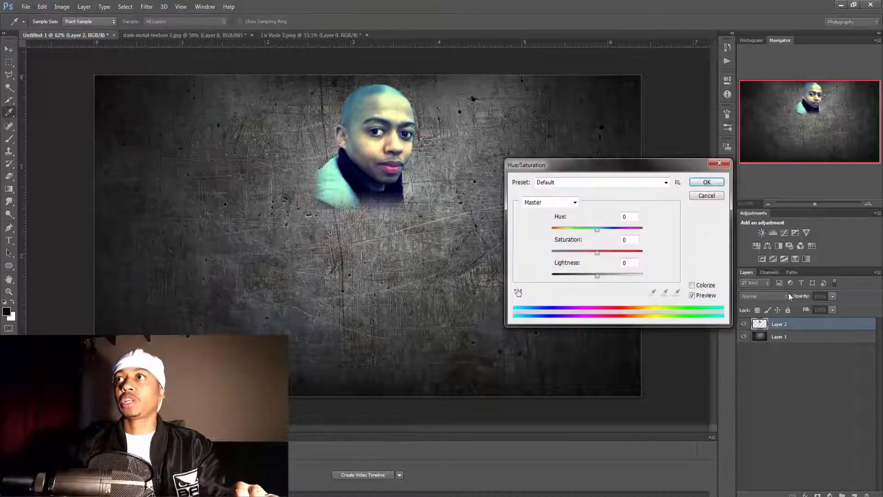
left_click(692, 285)
left_click(693, 286)
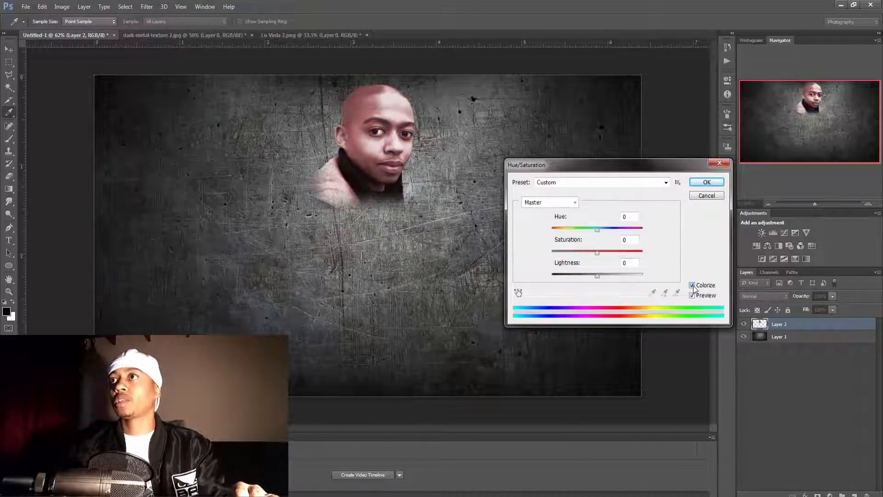
left_click_drag(597, 253, 567, 253)
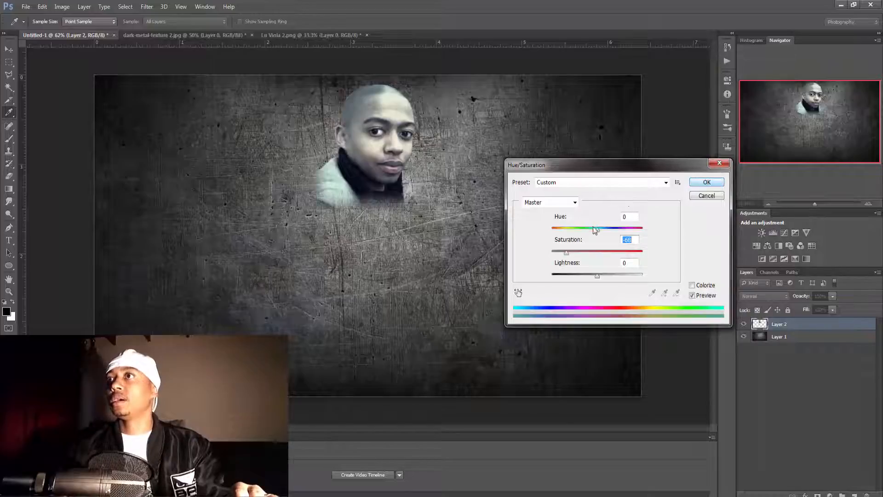
mouse_move(598, 234)
left_mouse_down()
mouse_move(589, 232)
mouse_move(604, 234)
left_mouse_up()
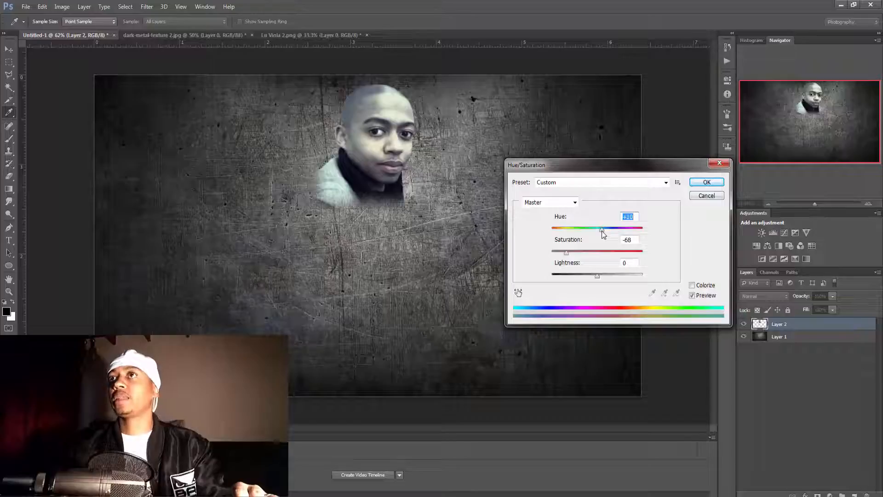
left_click(706, 182)
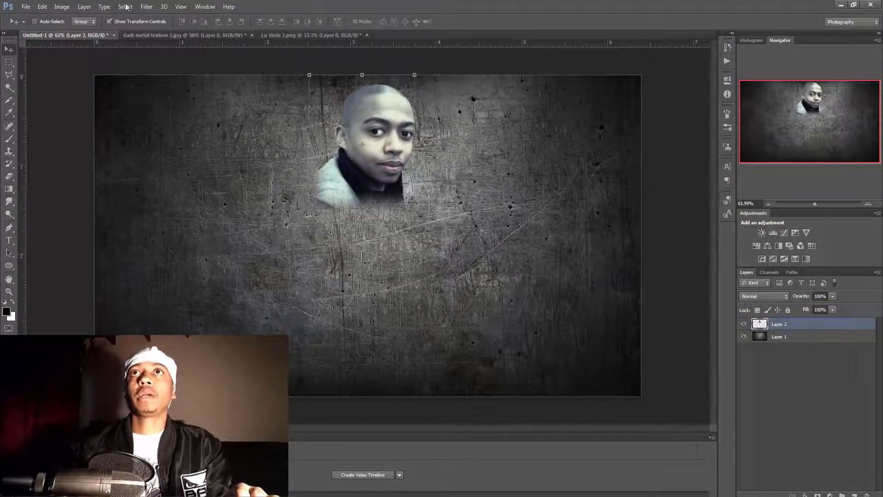
Step: Apply the Sharpen More filter to the portrait layer and inspect the face up close
left_click(145, 6)
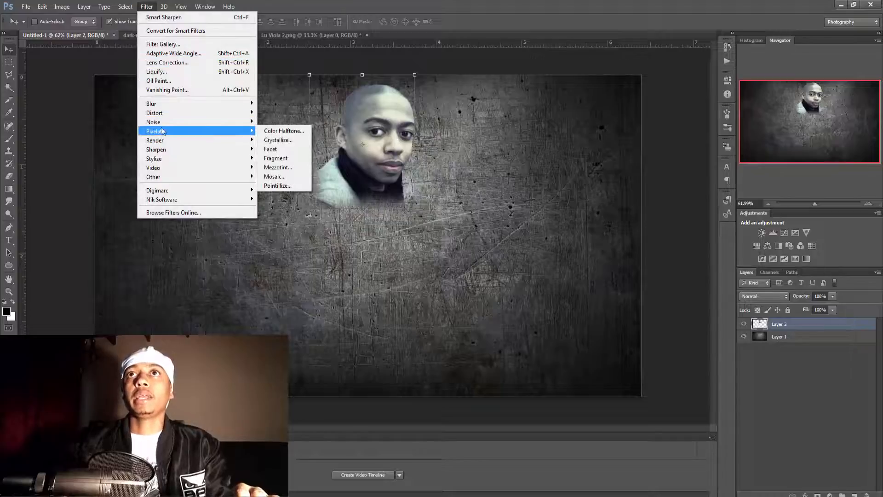
mouse_move(169, 151)
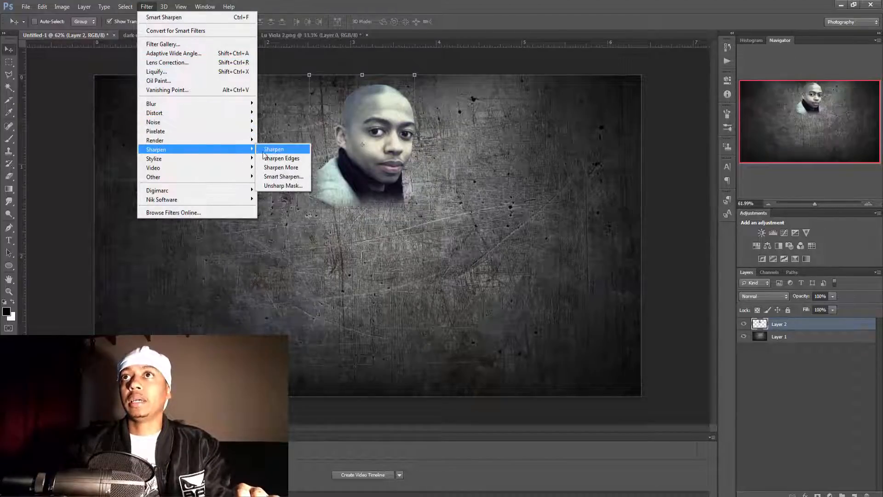
left_click(276, 167)
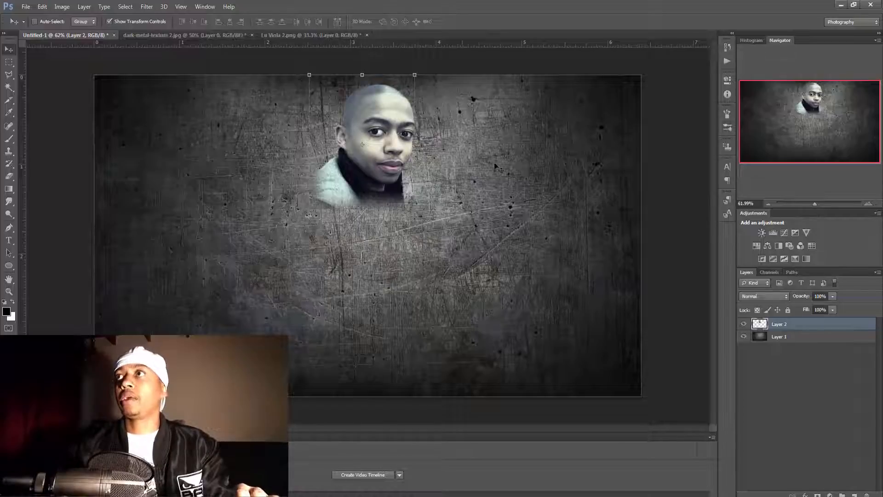
scroll(387, 146, "up", 5)
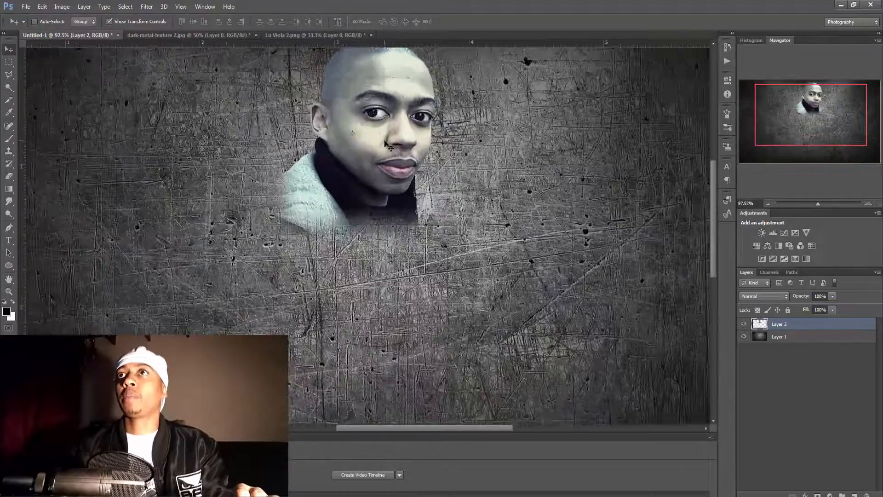
scroll(388, 146, "down", 5)
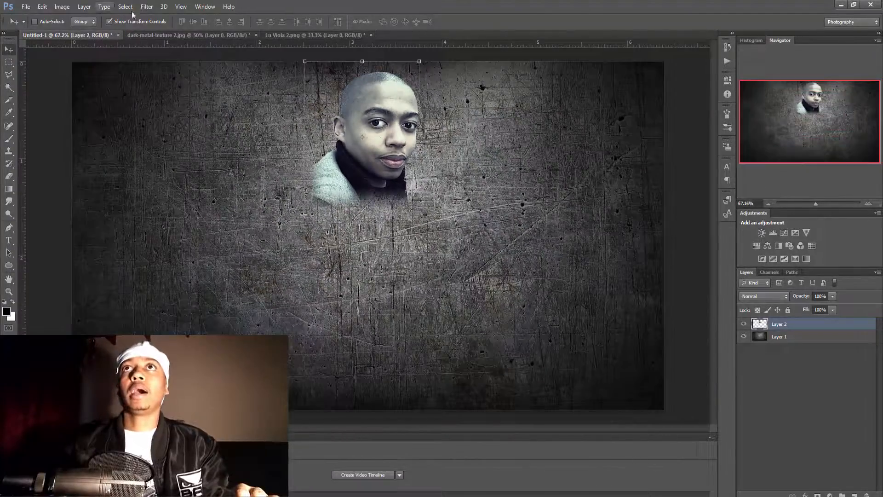
Step: Apply Smart Sharpen to the portrait layer with amount 180%, radius 2 px and Motion Blur removal
left_click(147, 6)
mouse_move(168, 136)
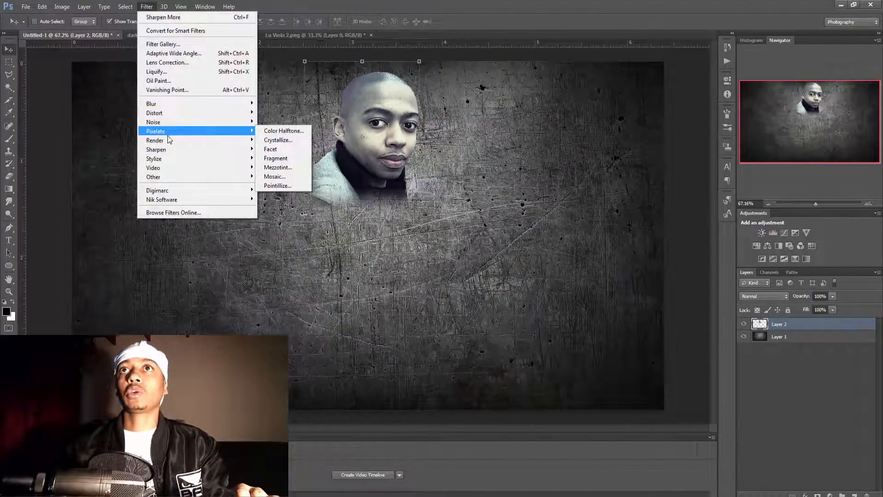
mouse_move(173, 151)
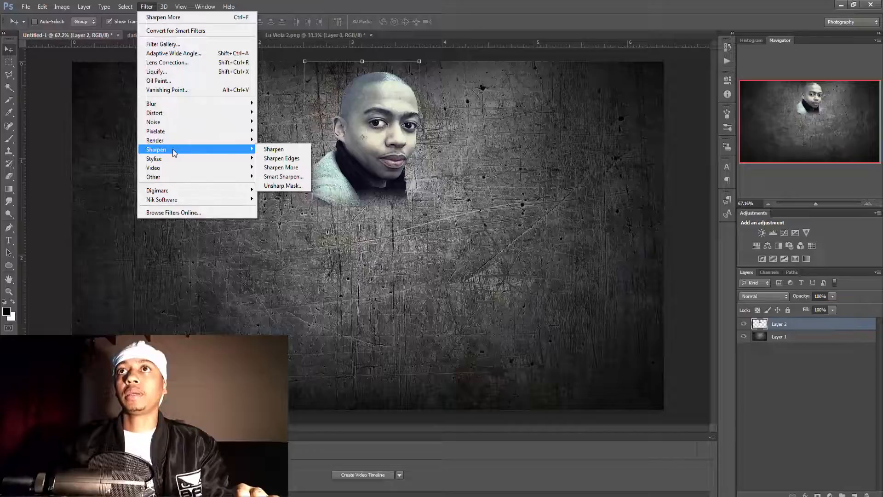
left_click(282, 177)
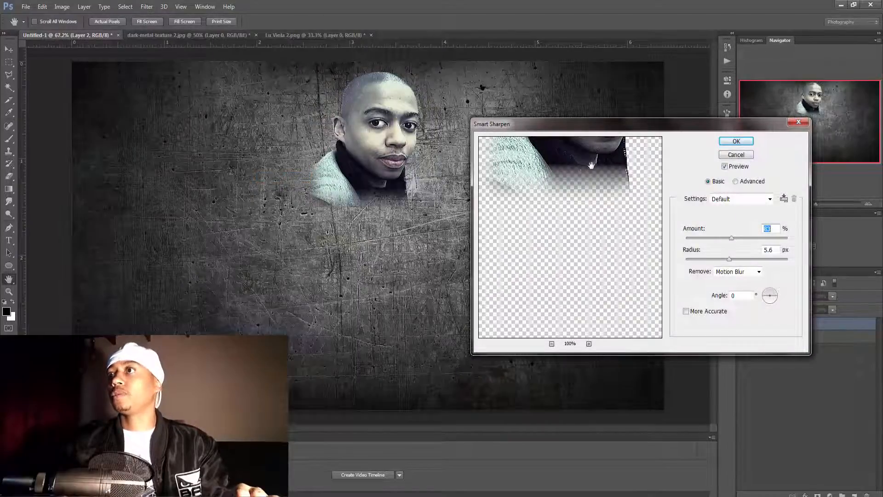
left_click_drag(591, 165, 595, 287)
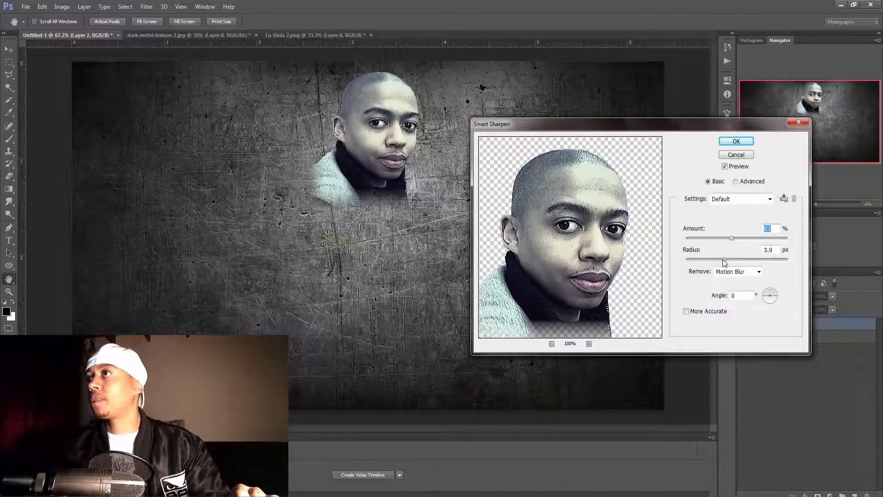
left_click_drag(724, 260, 711, 260)
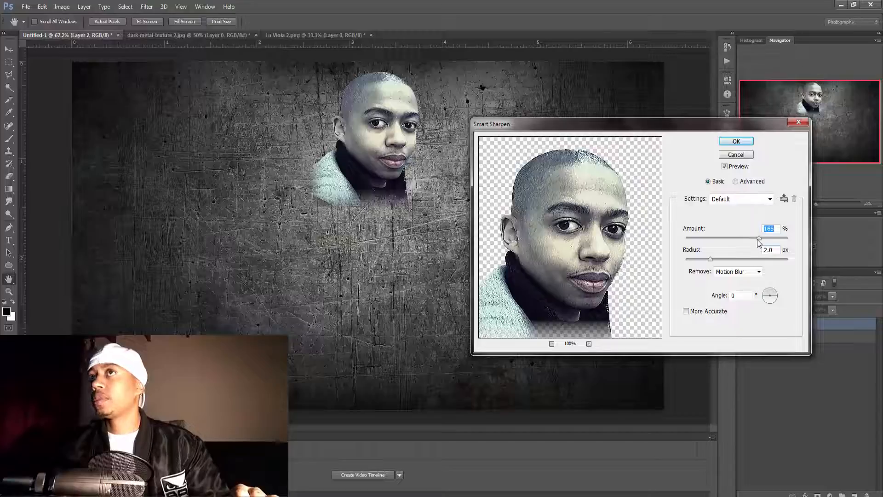
left_click_drag(757, 239, 719, 243)
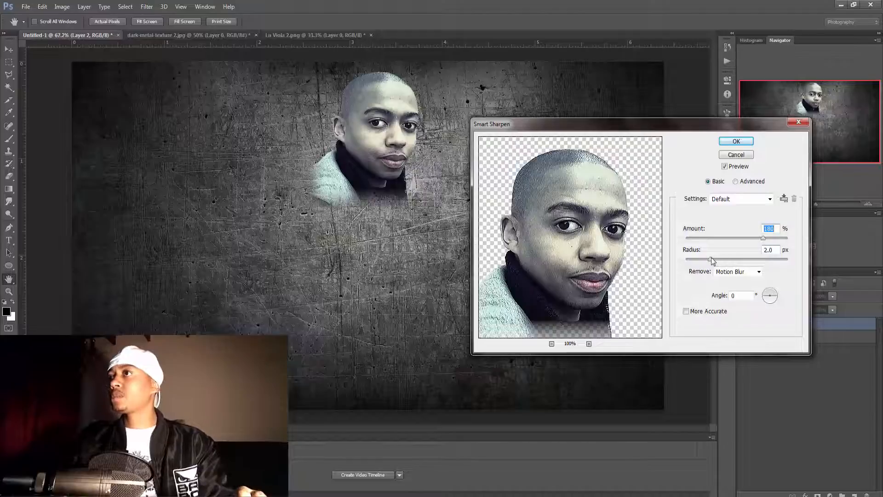
mouse_move(716, 261)
left_mouse_down()
mouse_move(744, 269)
mouse_move(708, 268)
mouse_move(716, 265)
left_mouse_up()
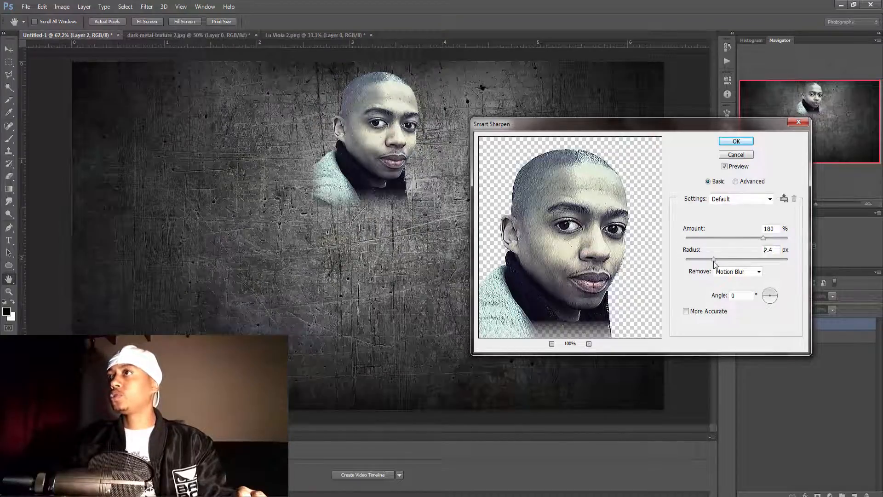
type("2")
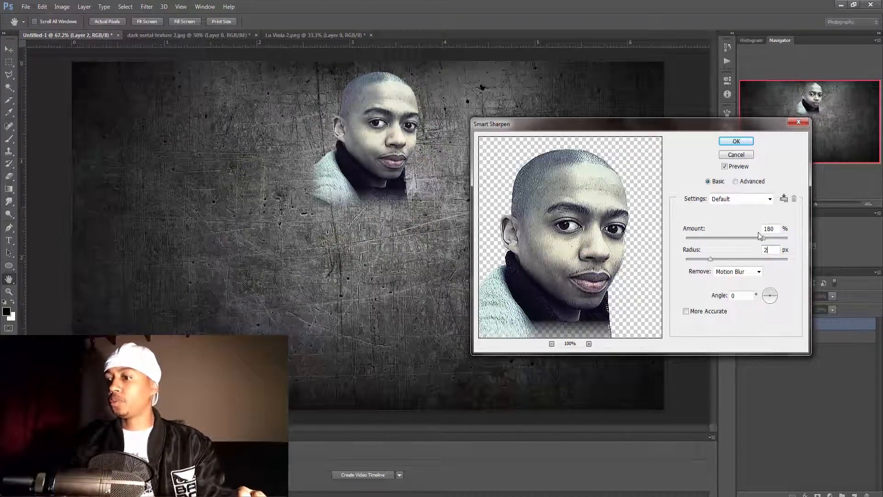
key("Return")
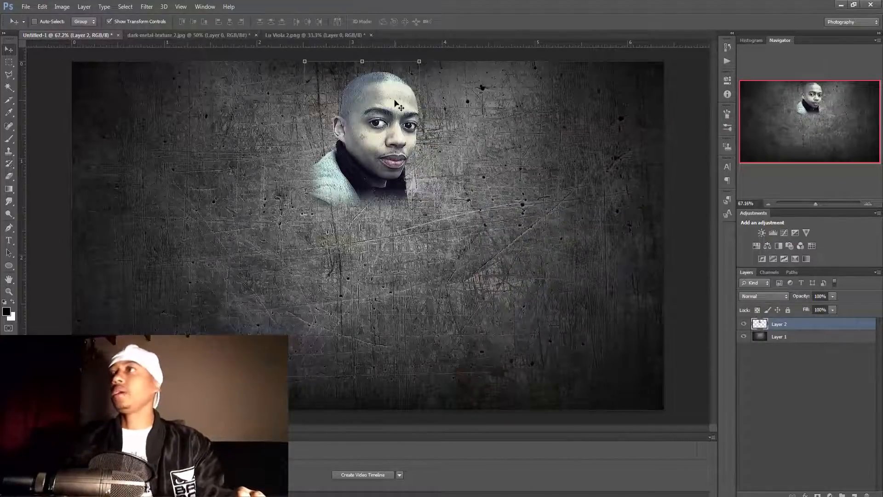
Step: Set the portrait layer's blend mode to Hard Light and enlarge the portrait slightly near the canvas's upper centre
left_click(788, 297)
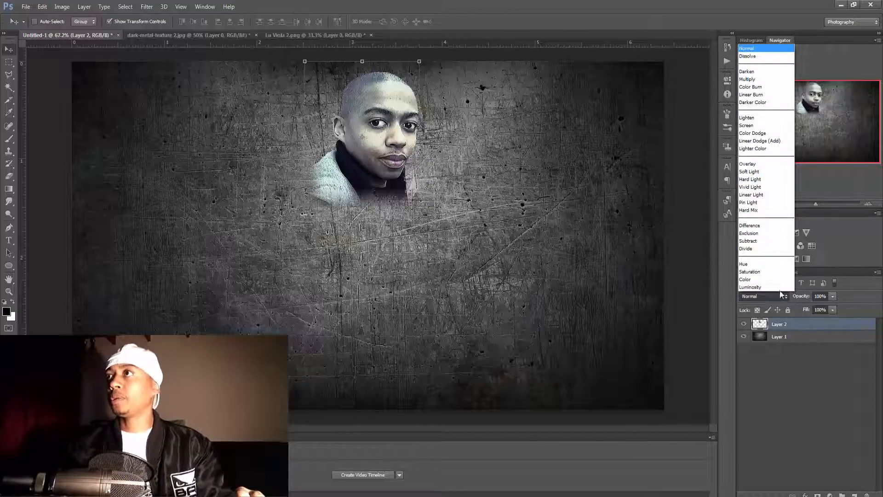
left_click(772, 182)
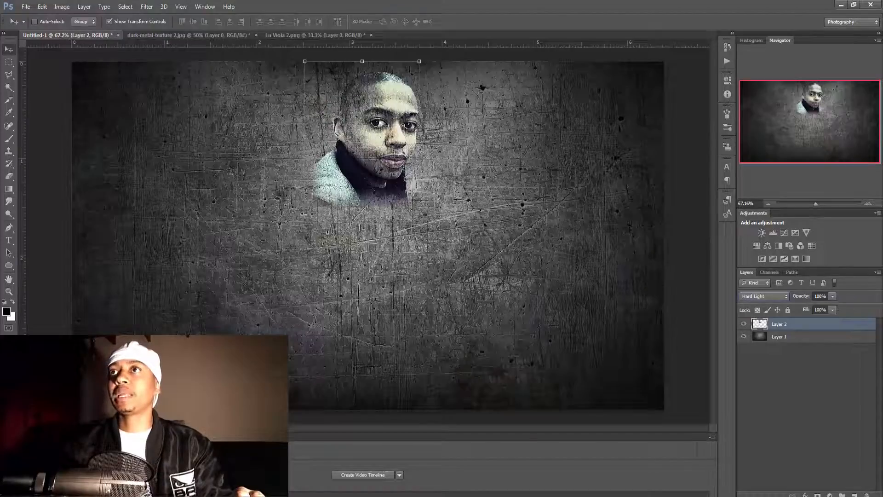
left_click_drag(418, 200, 450, 221)
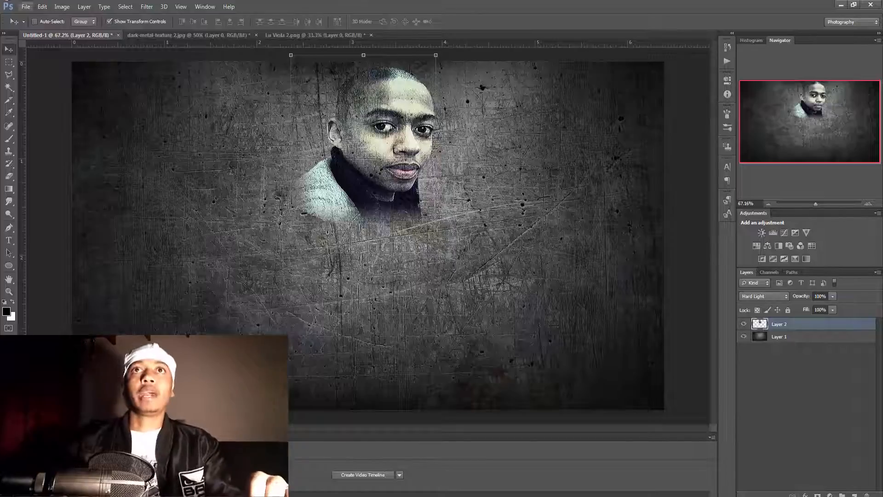
Step: Set the text colour for the Type tool to mid grey #999999
left_click(9, 240)
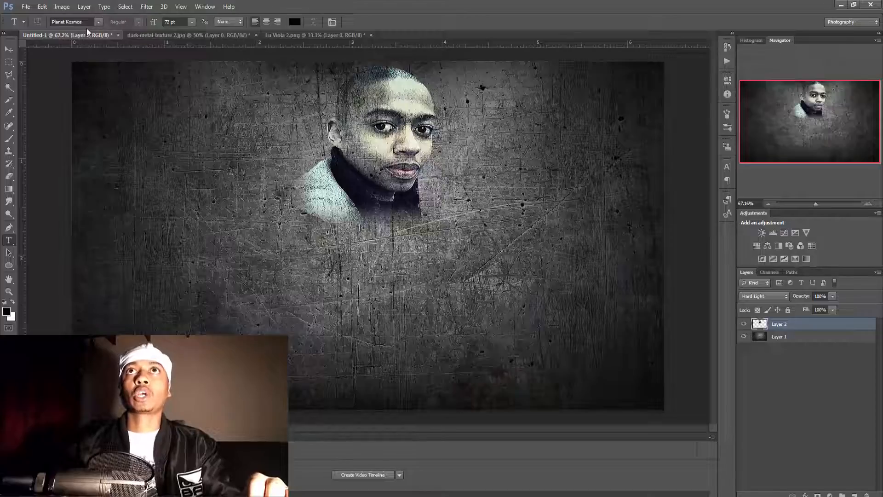
key("x")
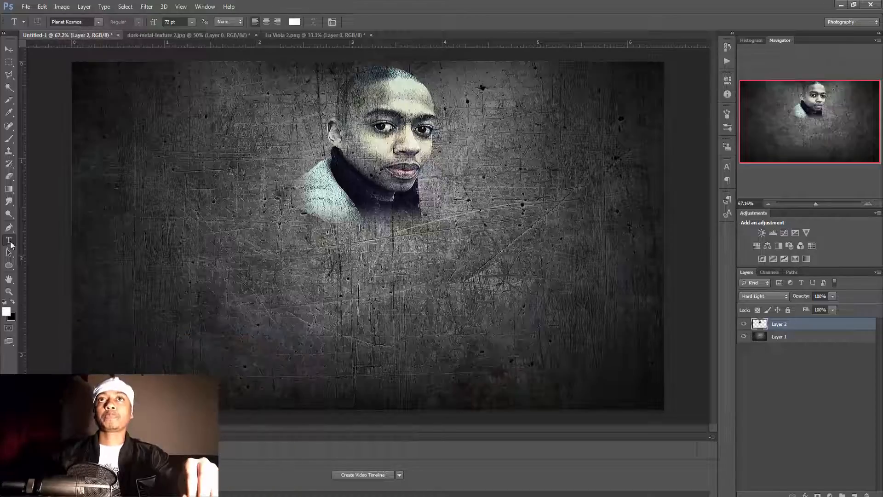
left_click(295, 21)
left_click(728, 308)
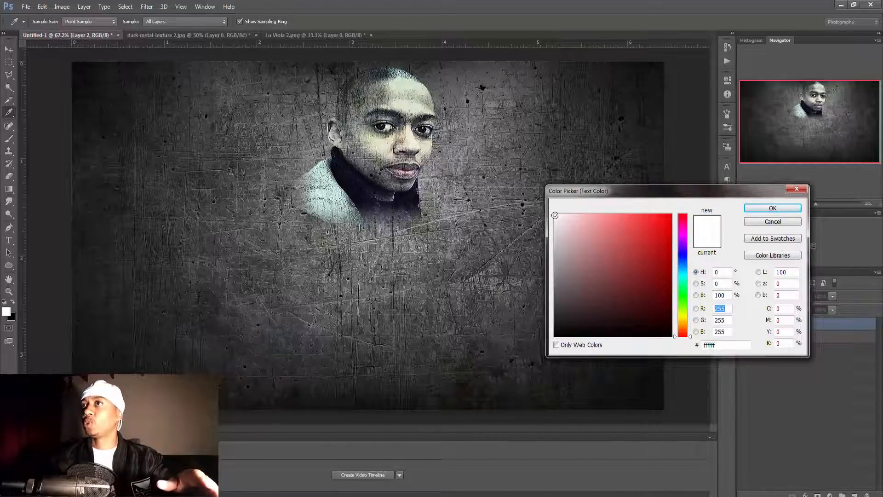
mouse_move(553, 216)
left_mouse_down()
mouse_move(554, 287)
mouse_move(545, 237)
mouse_move(546, 262)
left_mouse_up()
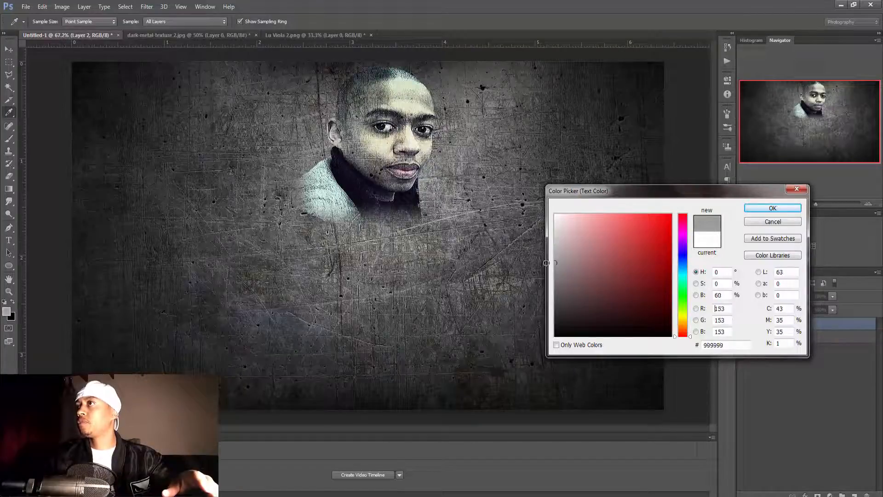
left_click(773, 207)
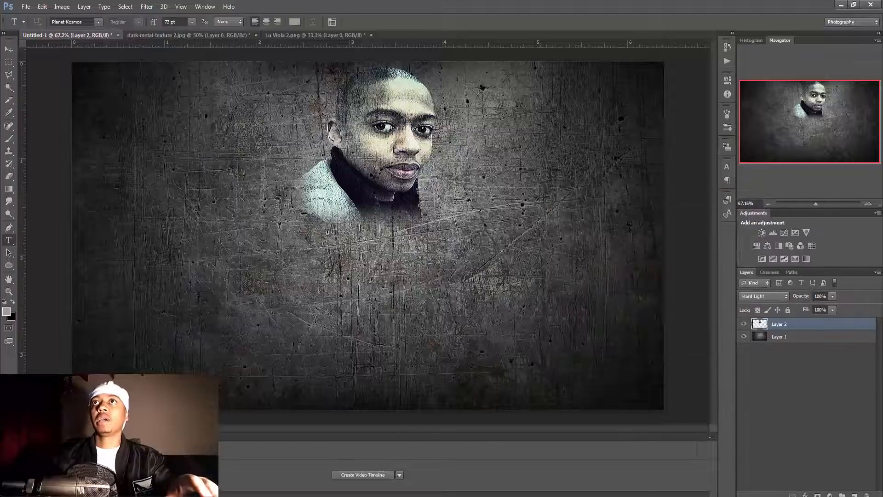
Step: Add the surname in lowercase below the portrait as a 72 pt Planet Kosmos text layer
left_click(225, 313)
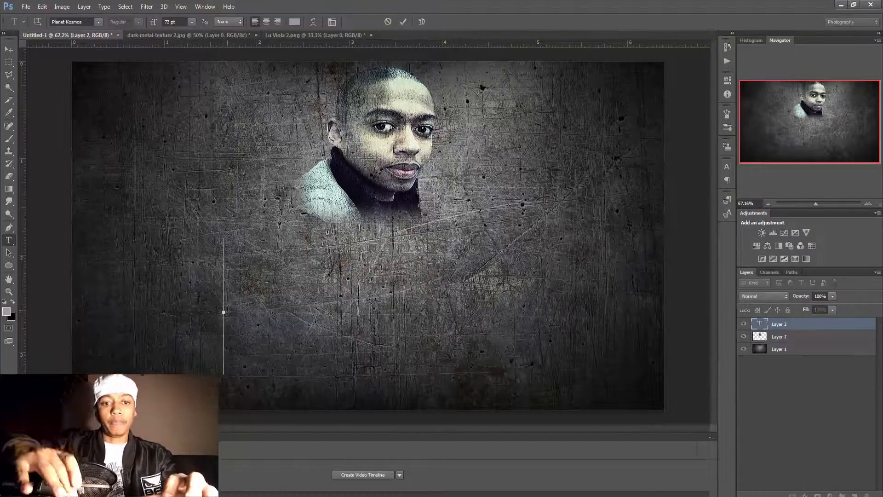
type("jacobs")
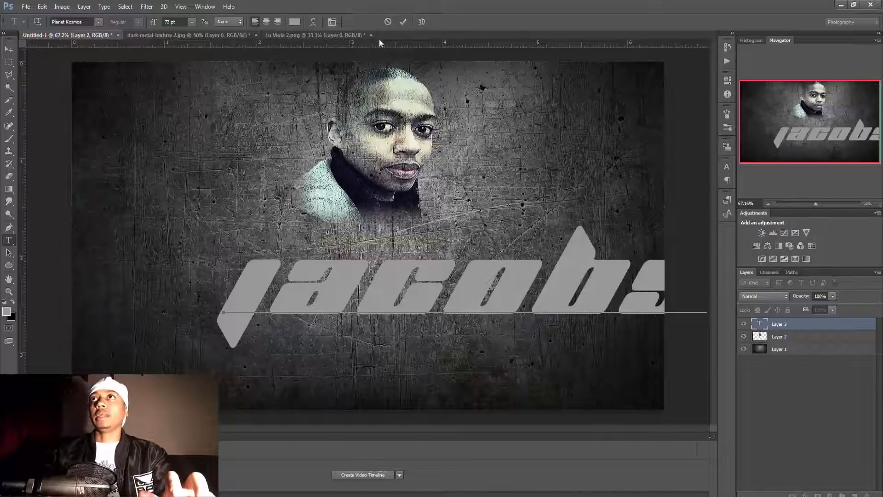
left_click(403, 22)
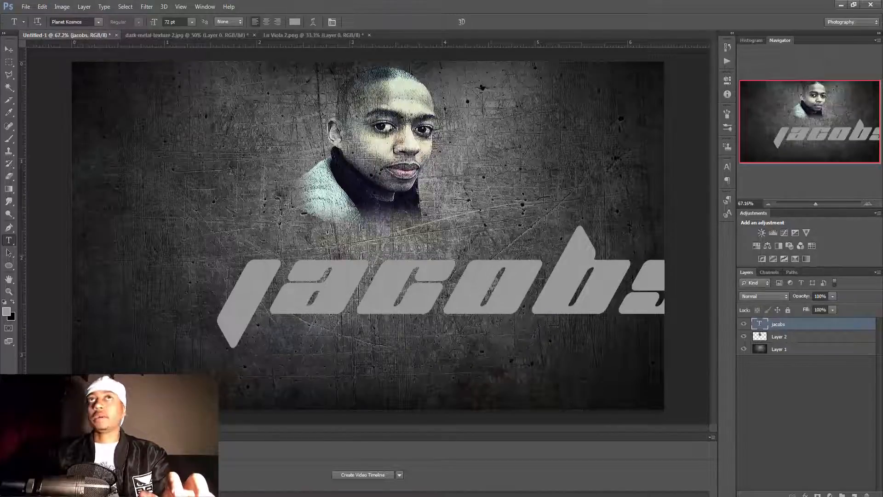
Step: Scale the surname text to about 80.5% width and 66.25% height and place it centred near the canvas's lower edge
key("v")
left_click_drag(516, 384, 400, 388)
left_click_drag(601, 229, 524, 268)
left_click_drag(305, 350, 383, 352)
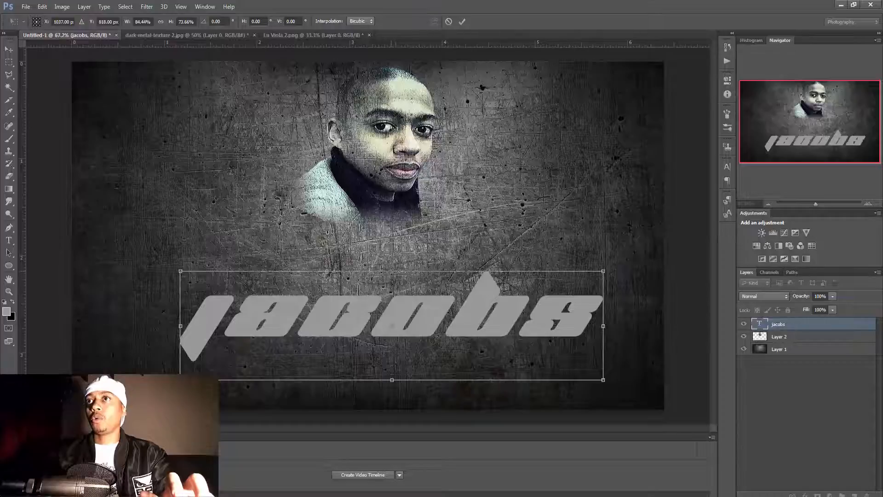
left_click_drag(392, 270, 392, 282)
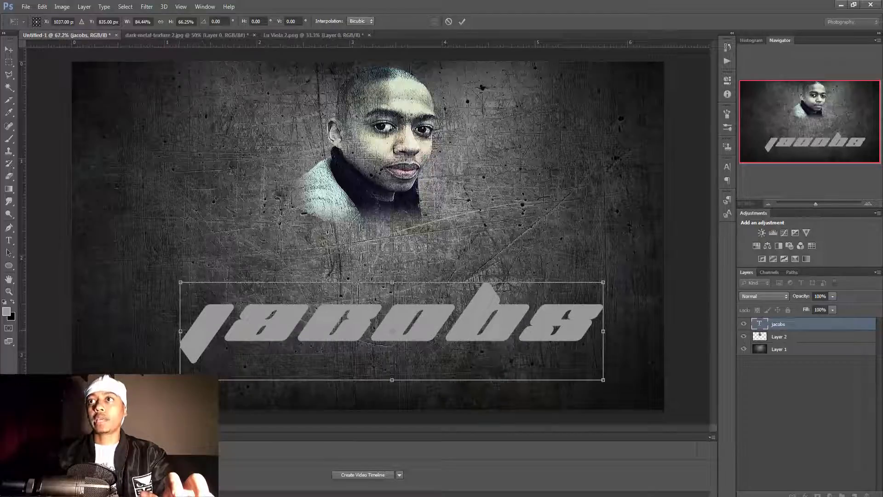
left_click_drag(180, 331, 200, 331)
left_click_drag(367, 366, 355, 380)
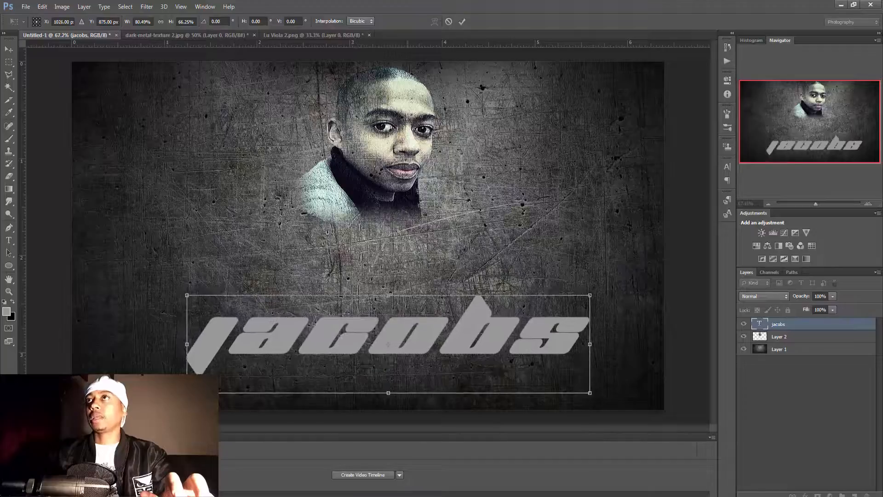
left_click(462, 21)
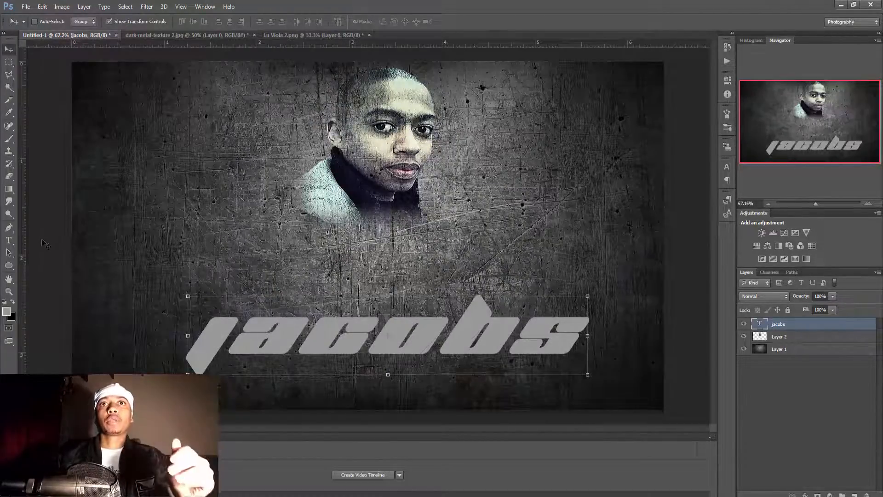
Step: Add the initials MJ as a 72 pt LubalGraph Md BT text layer between the portrait and the surname
left_click(9, 240)
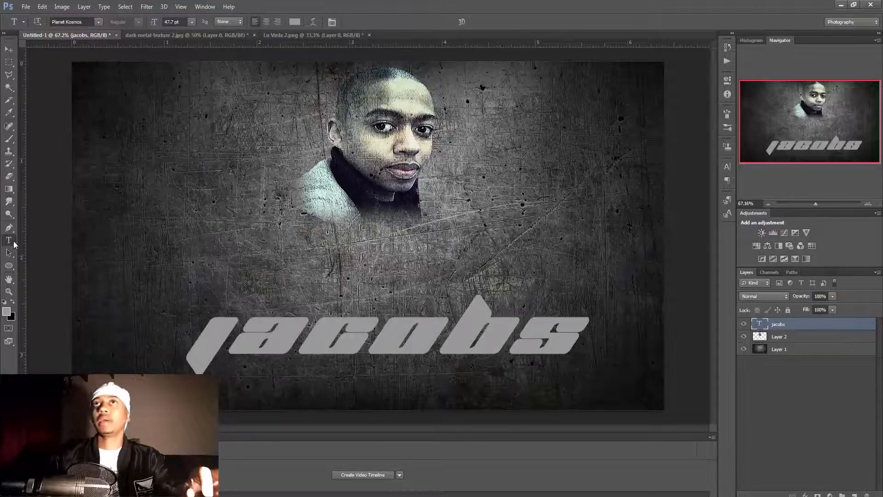
left_click(243, 278)
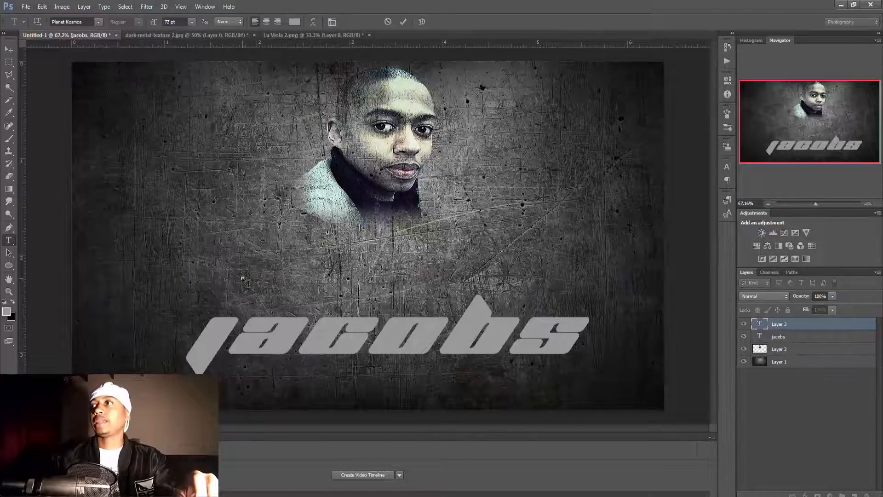
left_click(98, 22)
scroll(98, 91, "up", 12)
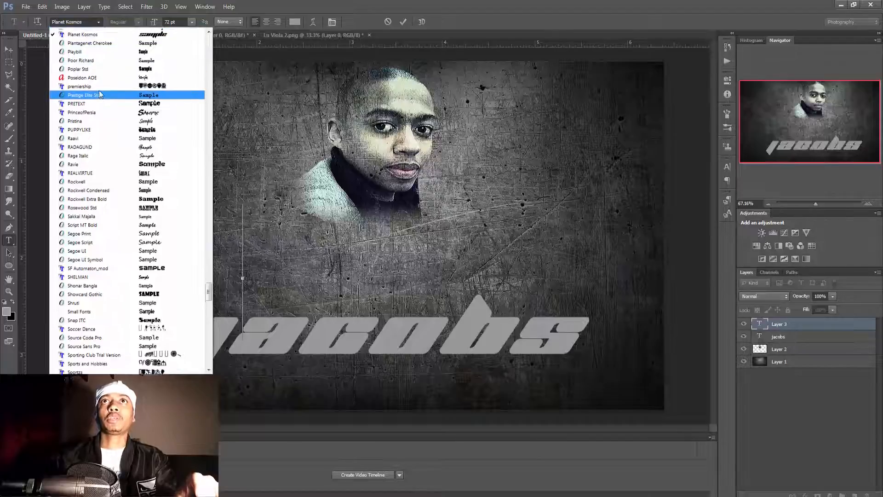
scroll(99, 90, "up", 15)
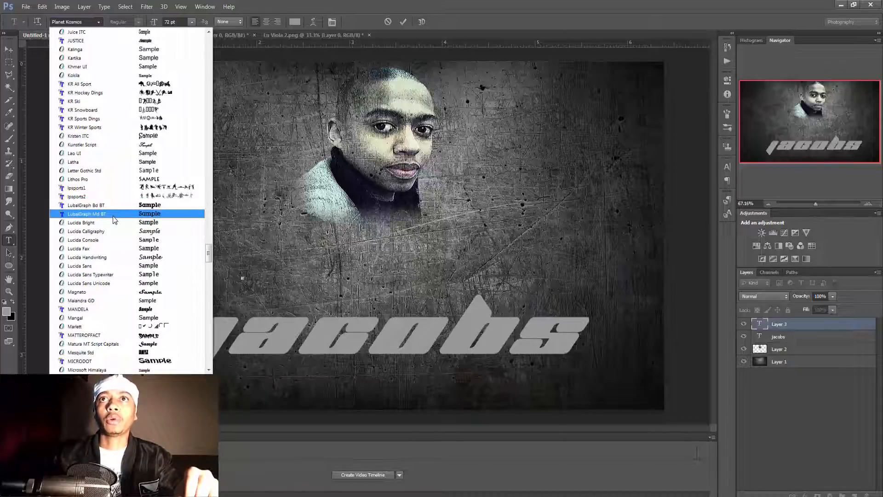
left_click(114, 219)
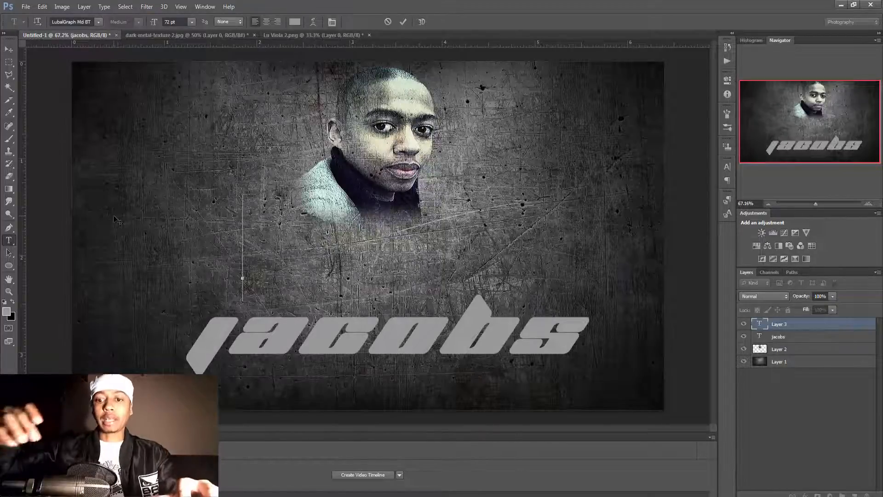
type("MJ")
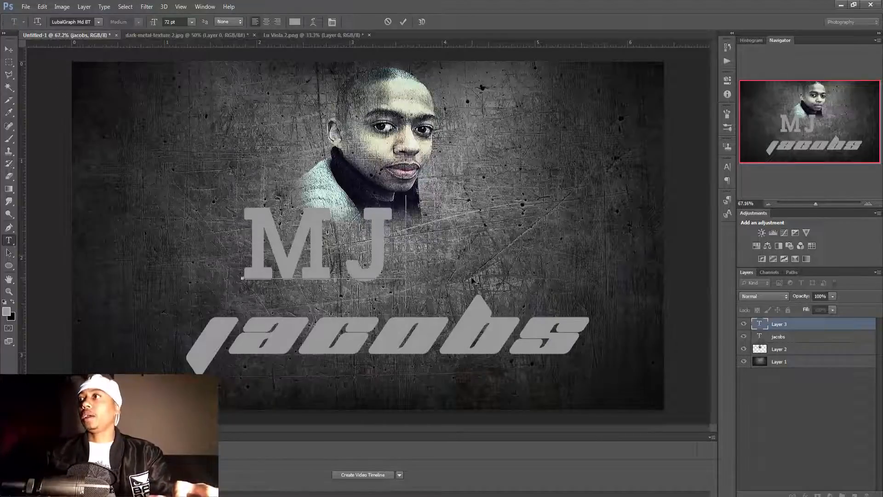
left_click_drag(451, 295, 498, 301)
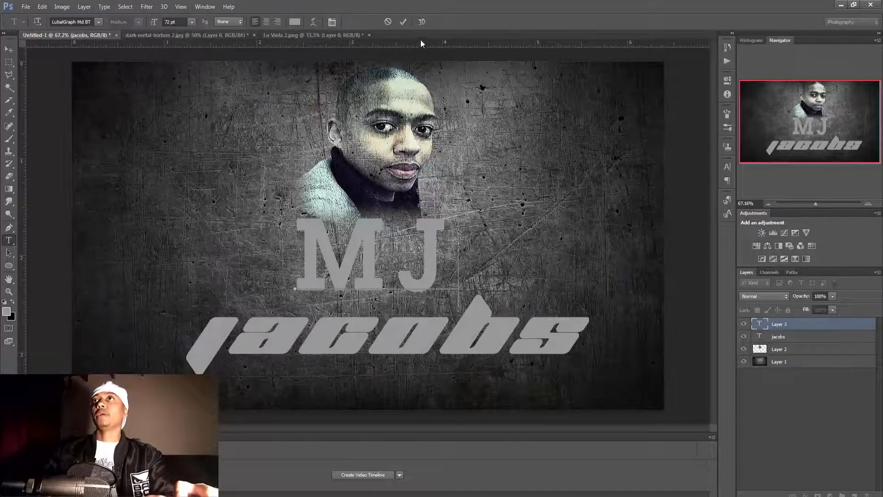
left_click(403, 22)
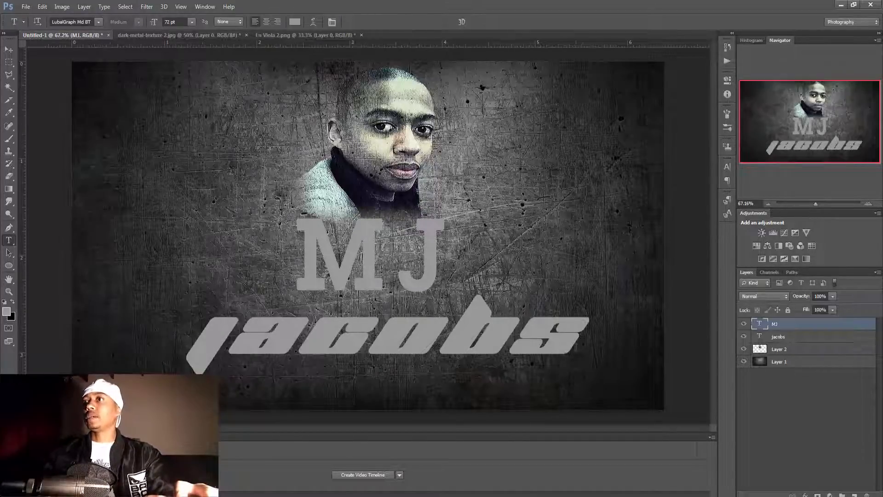
Step: Shift the surname text slightly up and to the left, and nudge the initials slightly right beneath the portrait
left_click(9, 50)
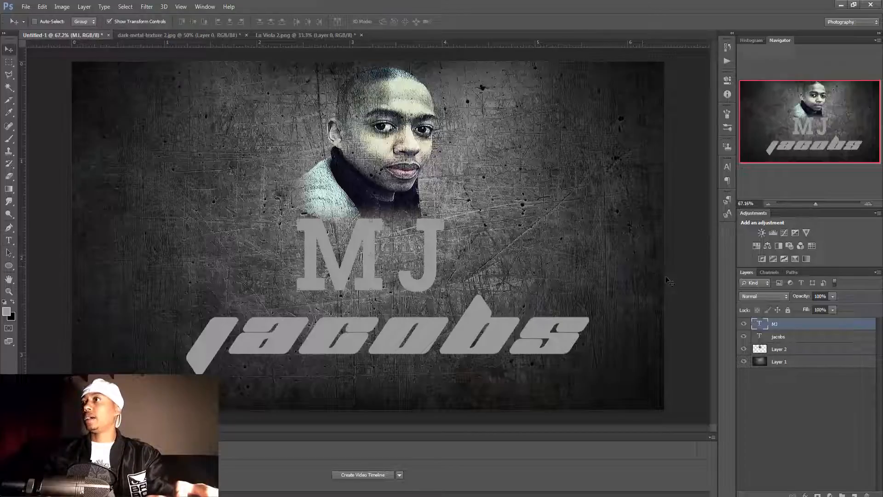
left_click(787, 338)
left_click_drag(562, 365, 551, 356)
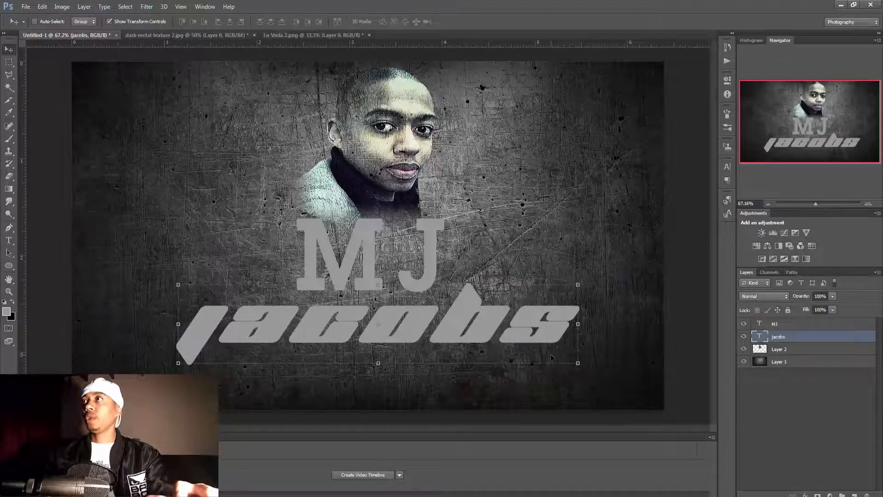
left_click(774, 323)
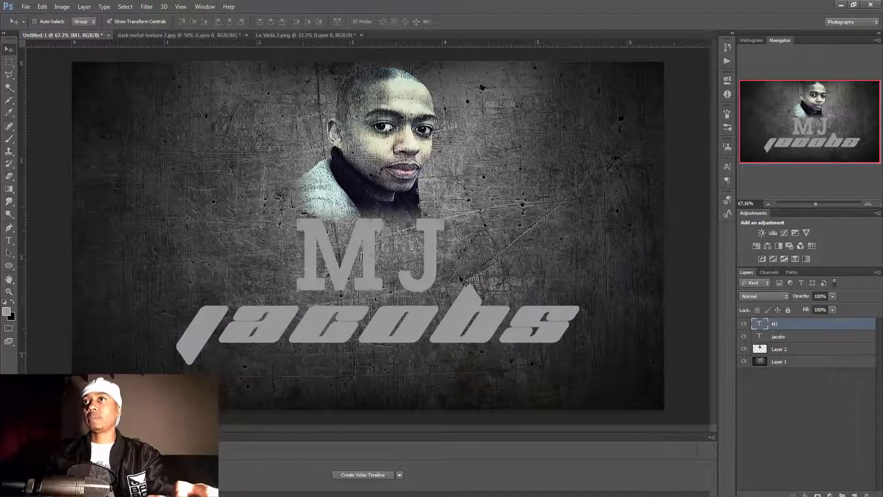
left_click_drag(396, 266, 402, 267)
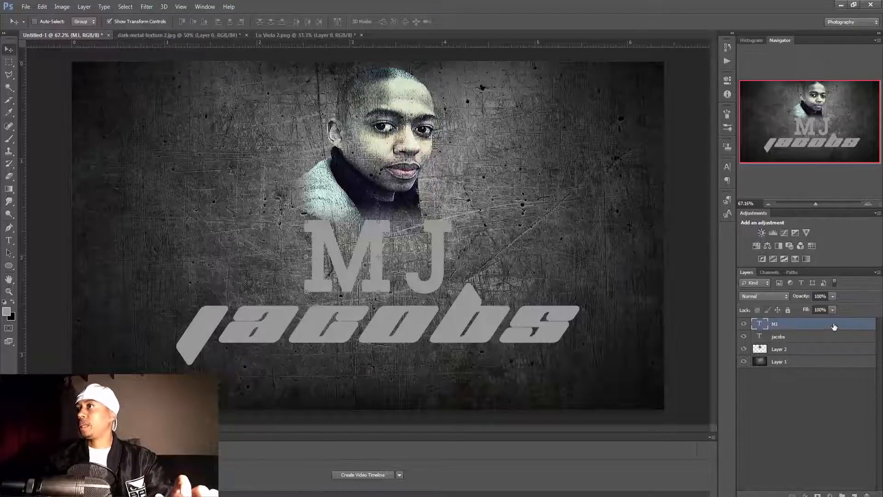
Step: Apply a Bevel & Emboss layer style to the initials with the Chisel Hard technique and a depth of 162%
double_click(819, 330)
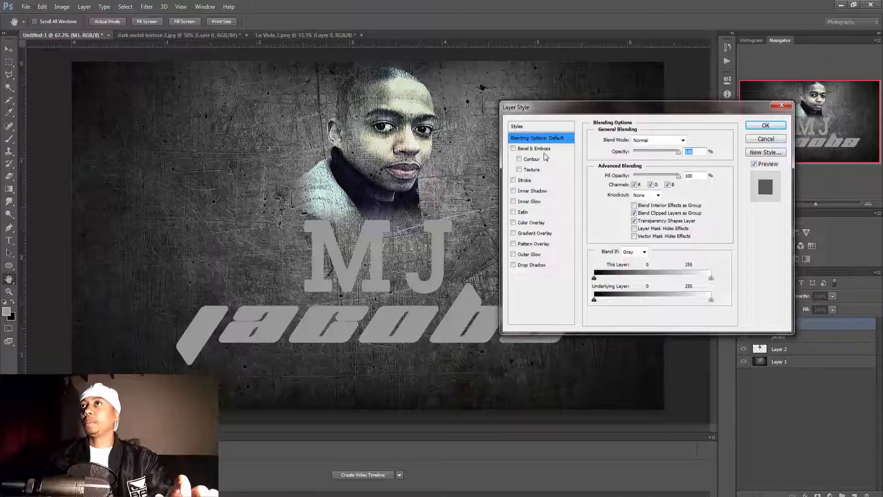
left_click(537, 149)
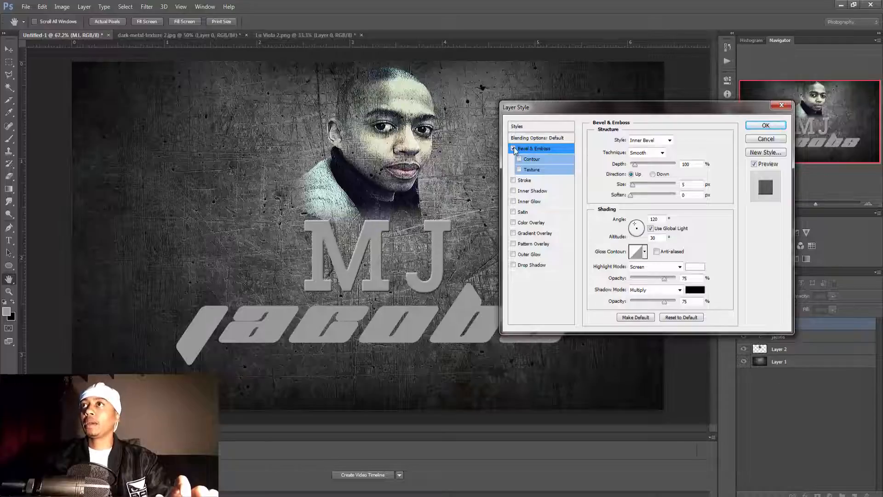
left_click(513, 148)
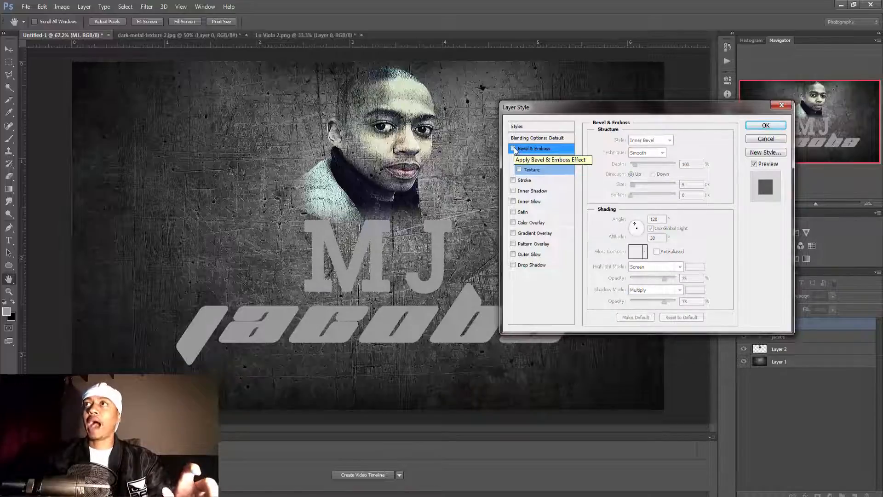
left_click(513, 149)
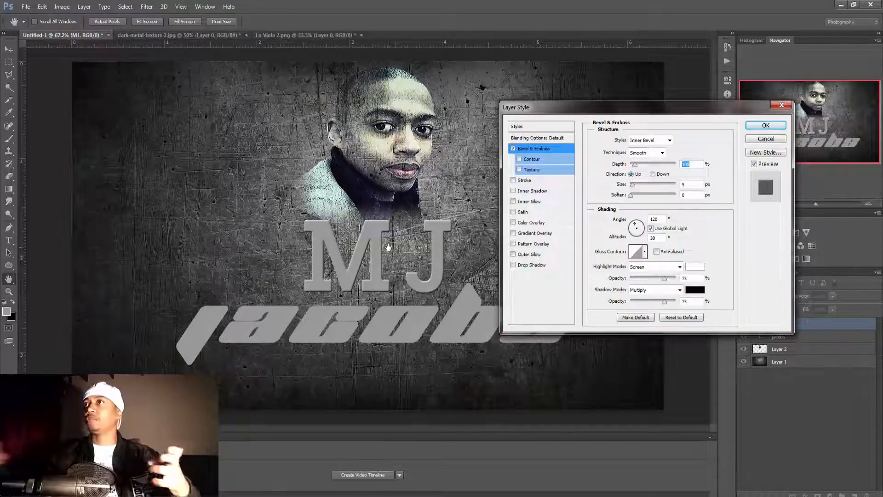
left_click(662, 153)
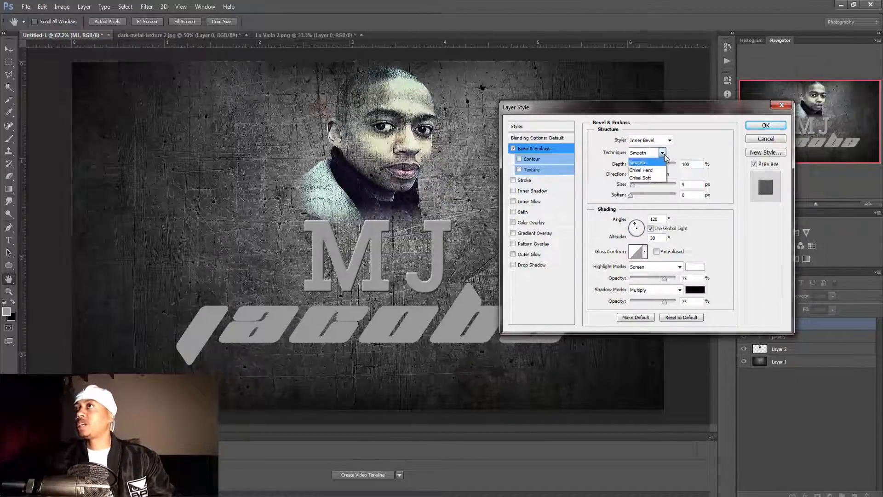
left_click(661, 171)
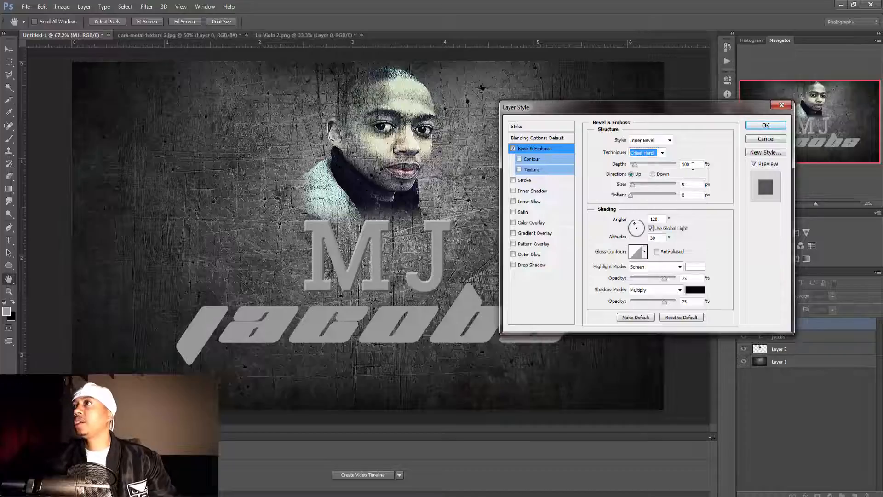
type("13")
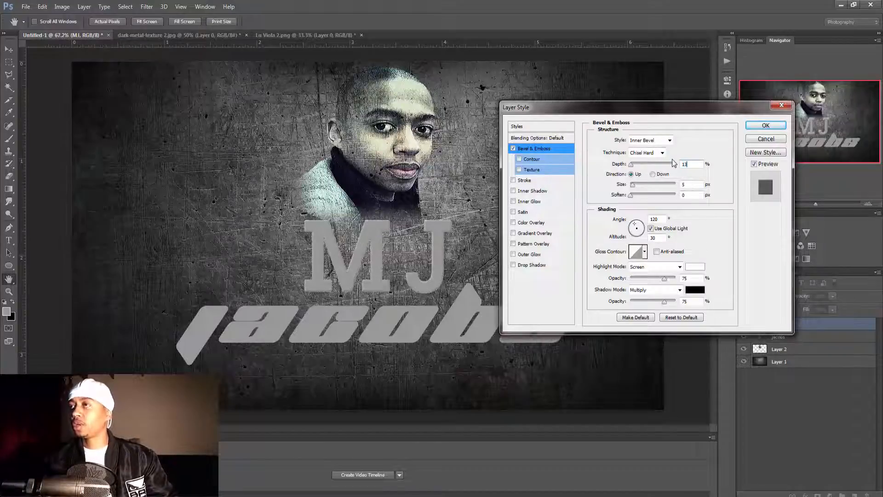
type("2")
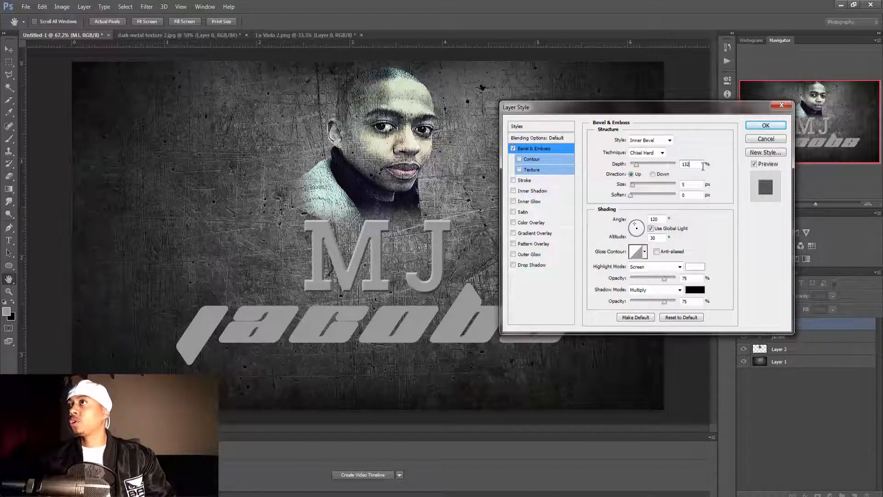
left_click_drag(702, 167, 670, 160)
type("162")
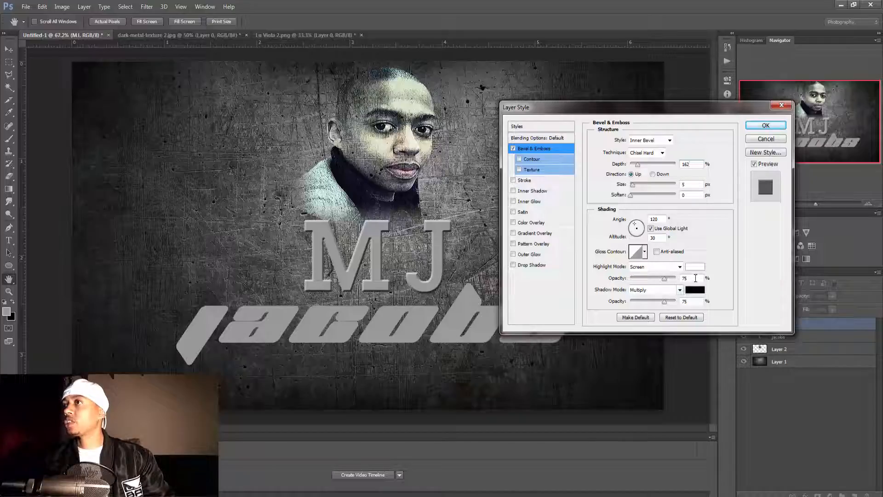
Step: Set the bevel's shading to 55% highlight opacity, 100% shadow opacity, a 102° angle and a 48° altitude
type("55")
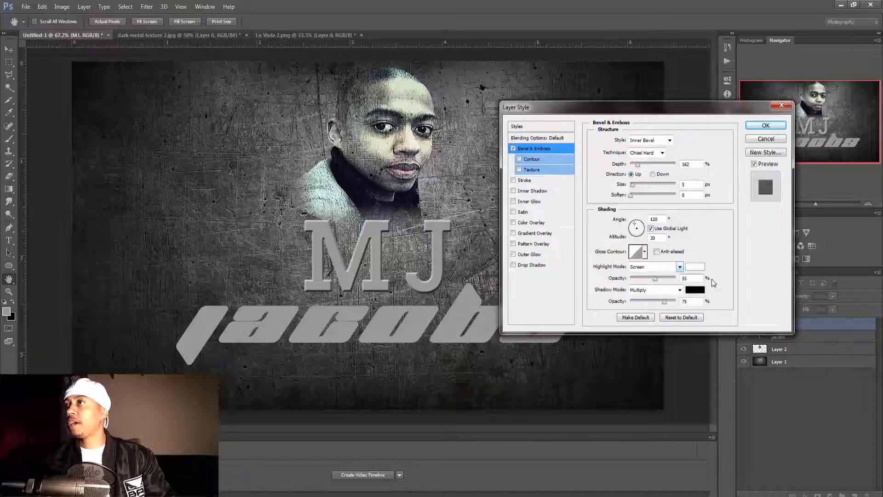
left_click_drag(700, 301, 660, 301)
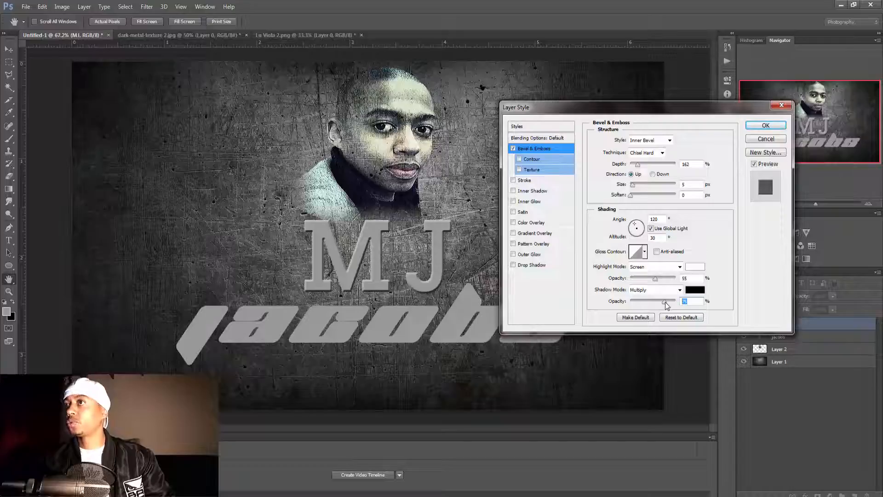
type("100")
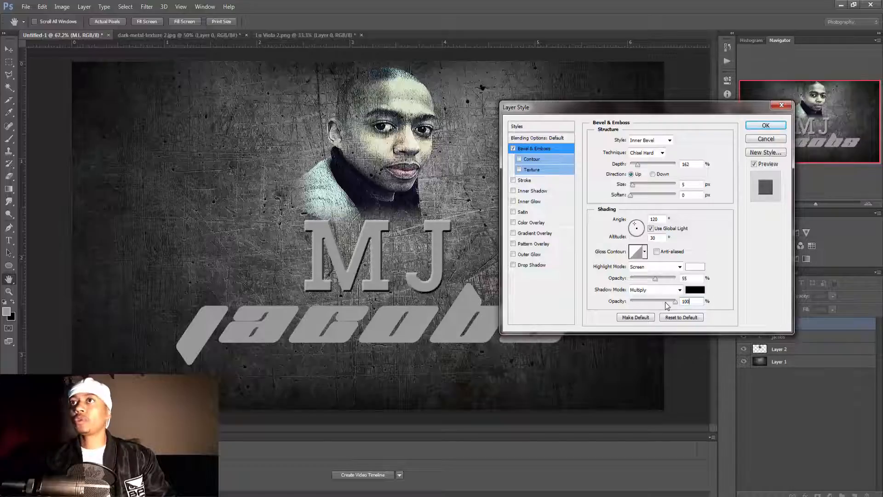
double_click(663, 219)
type("102")
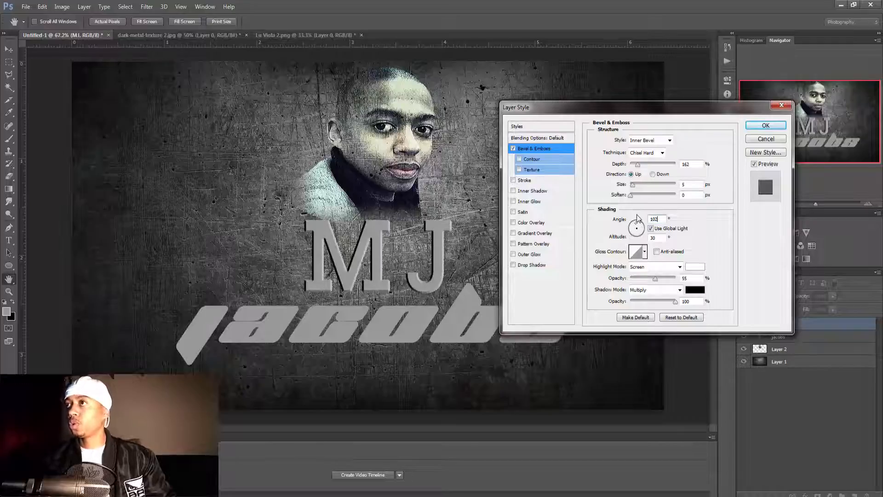
double_click(659, 238)
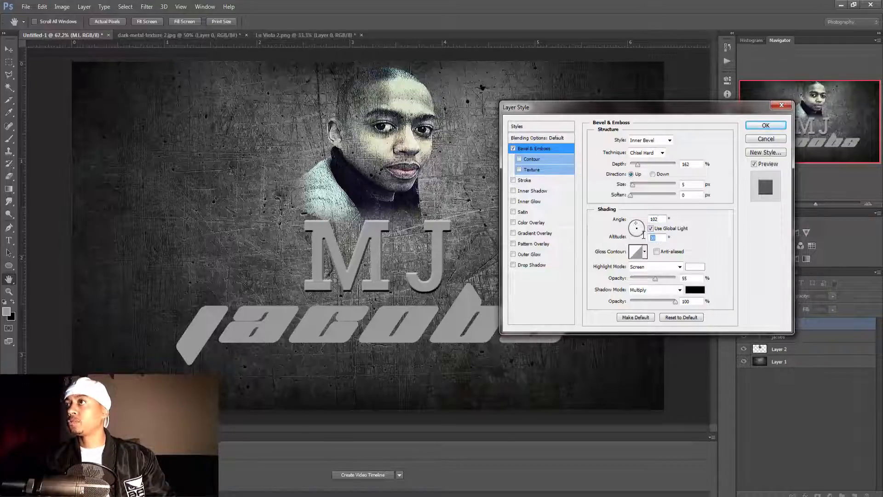
type("48")
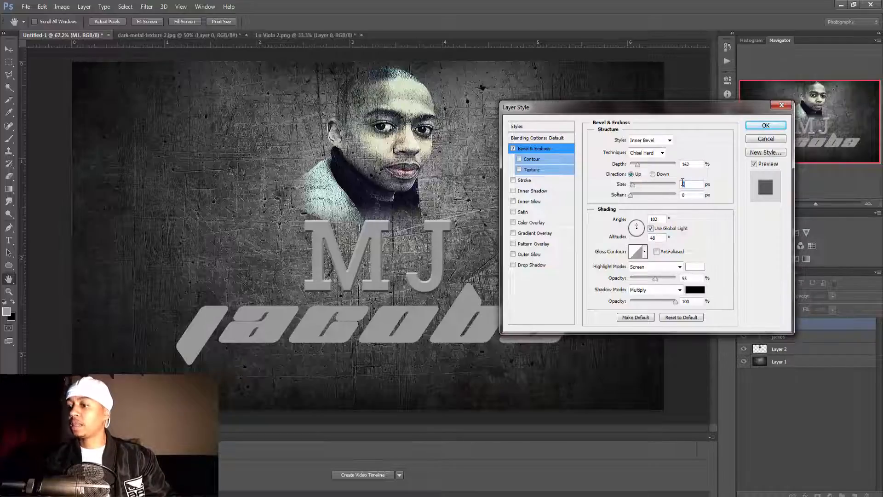
Step: Adjust the bevel size on the initials to 10 px, keeping soften at 0 px
type("38")
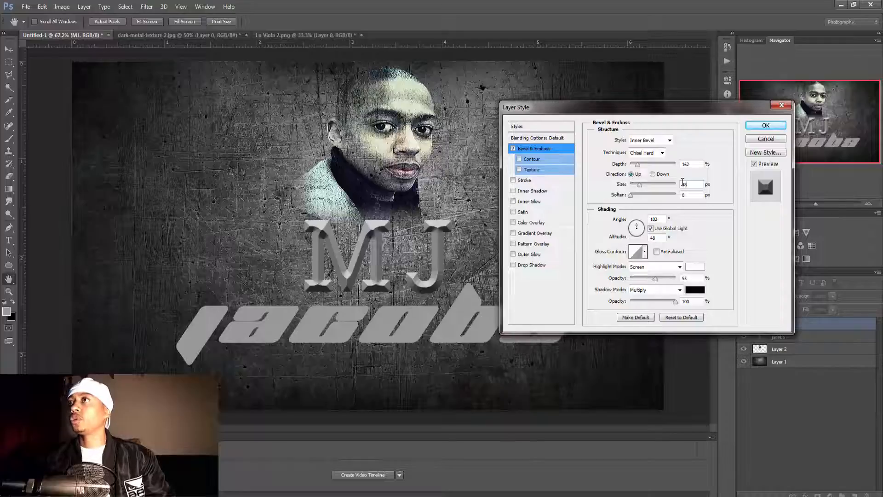
left_click_drag(639, 184, 638, 189)
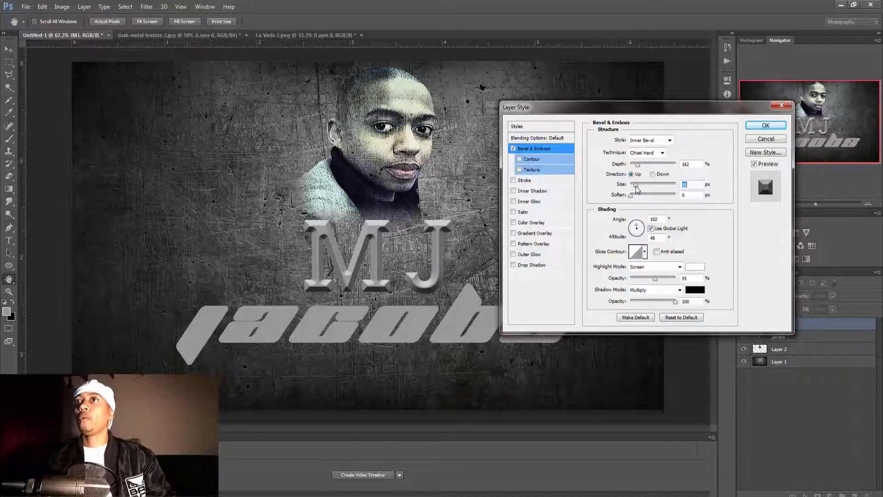
left_click_drag(637, 189, 635, 189)
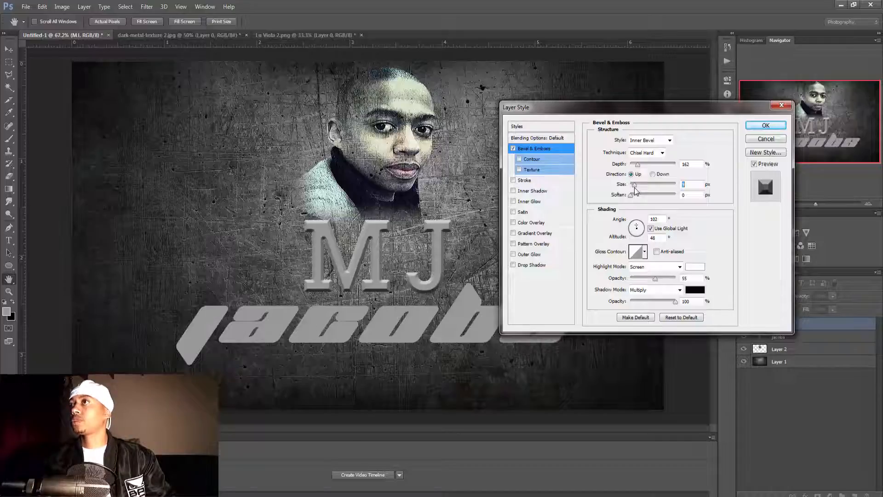
left_click_drag(635, 189, 636, 191)
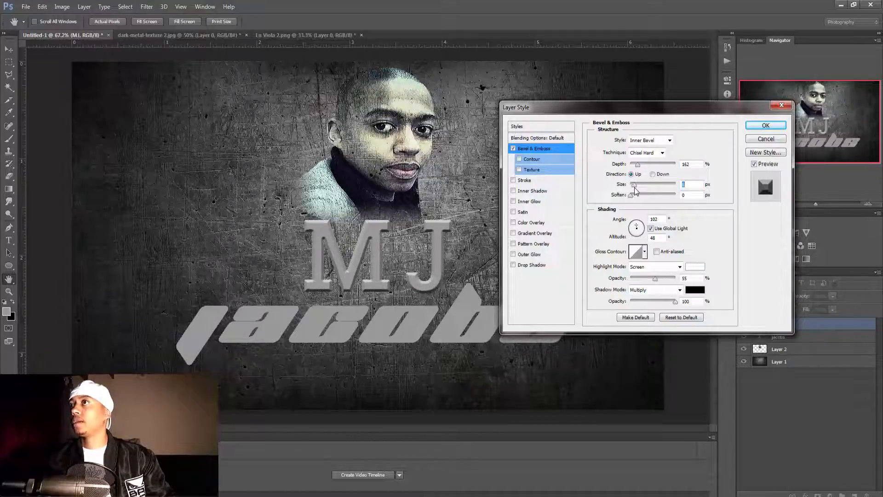
left_click_drag(634, 188, 635, 188)
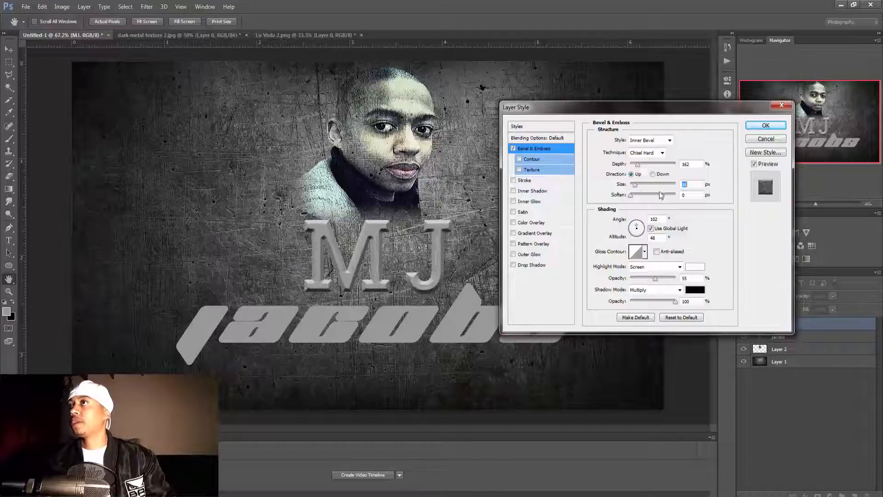
left_click(627, 195)
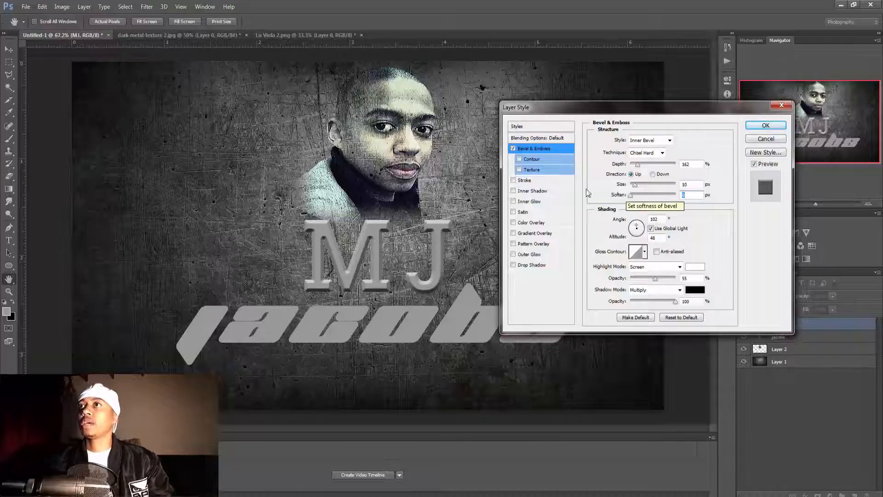
Step: Add a Drop Shadow to the initials with a 16 px distance, 60% spread and a slightly larger size, and apply the layer style
left_click(531, 267)
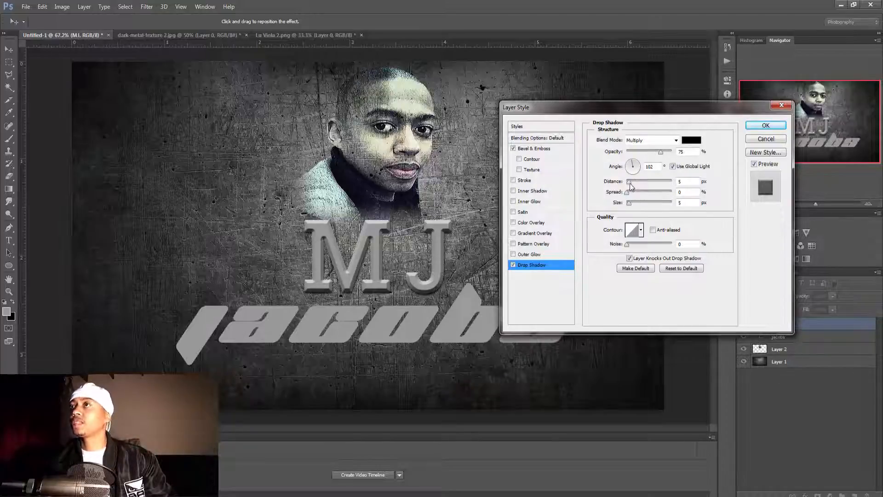
left_click_drag(630, 183, 633, 183)
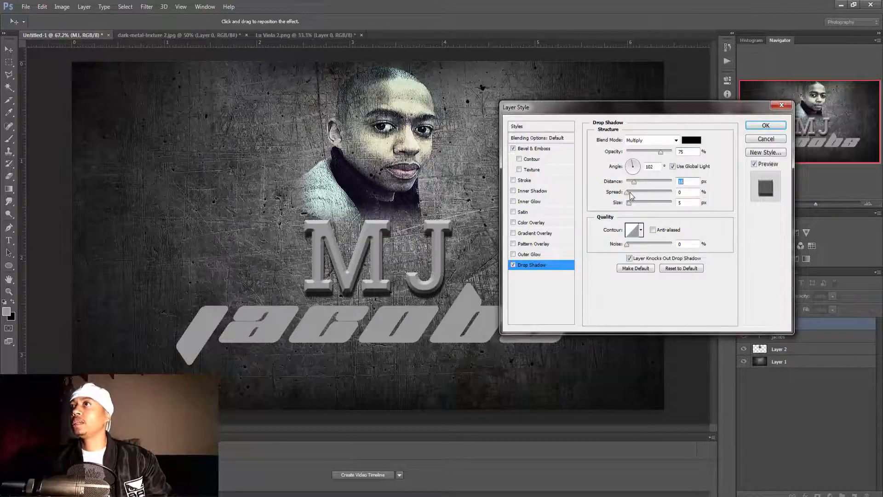
mouse_move(627, 192)
left_mouse_down()
mouse_move(657, 205)
mouse_move(629, 204)
left_mouse_up()
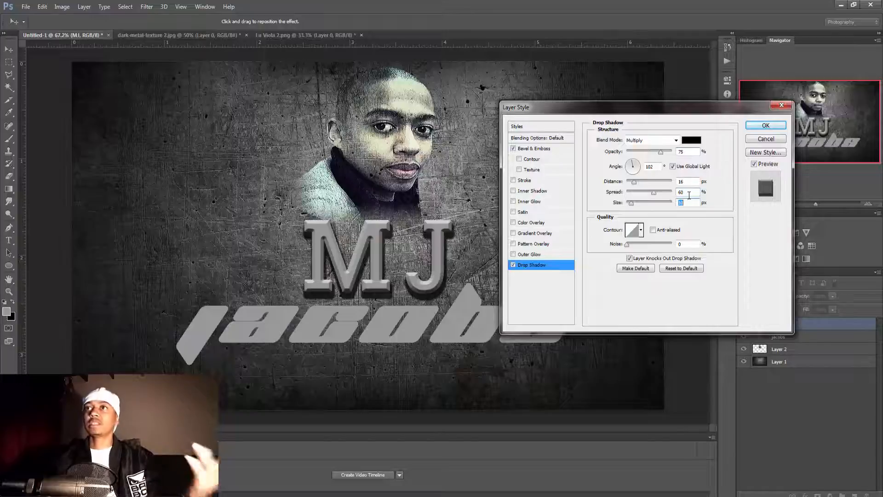
left_click(765, 125)
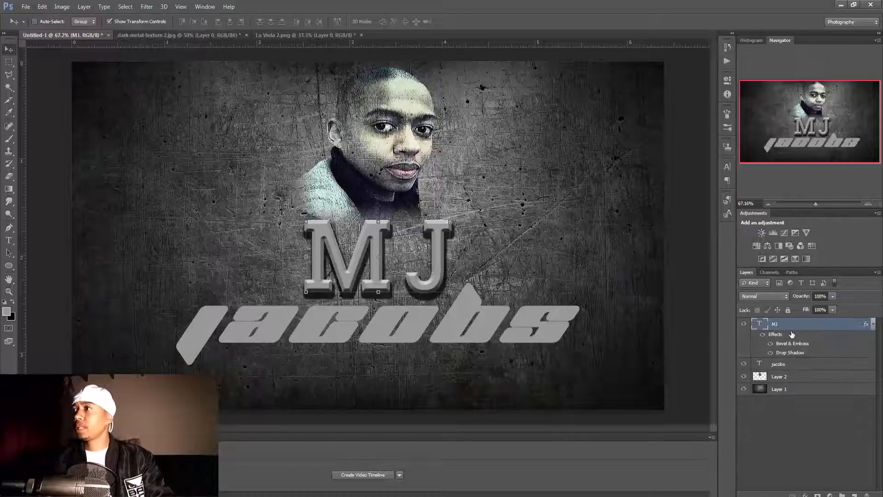
Step: Apply a Bevel & Emboss layer style to the surname text with the Chisel Hard technique and a depth of 162%
left_click(784, 367)
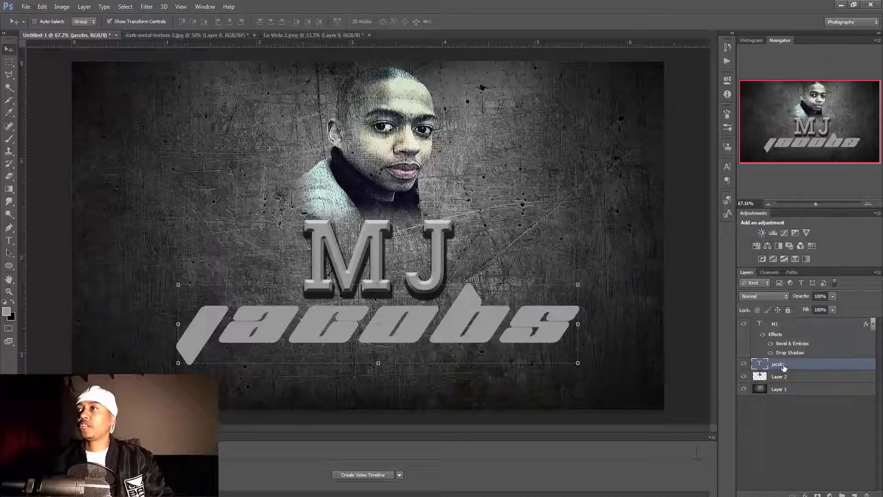
double_click(841, 365)
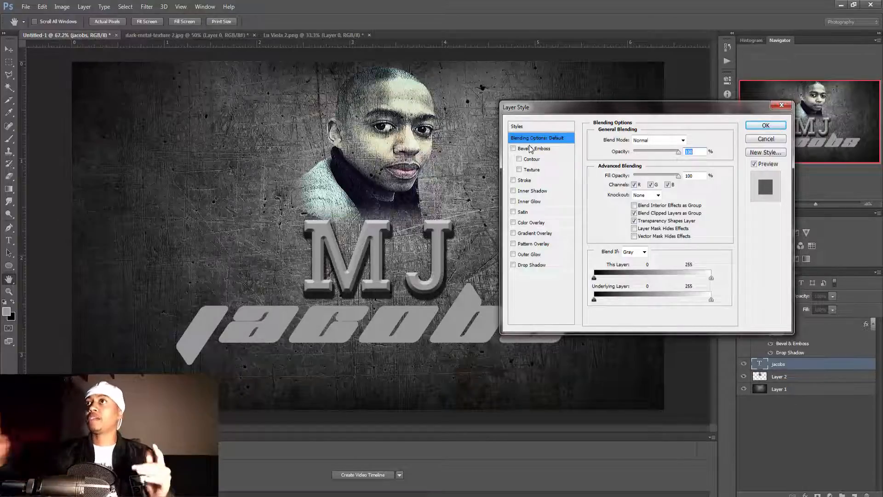
left_click(513, 149)
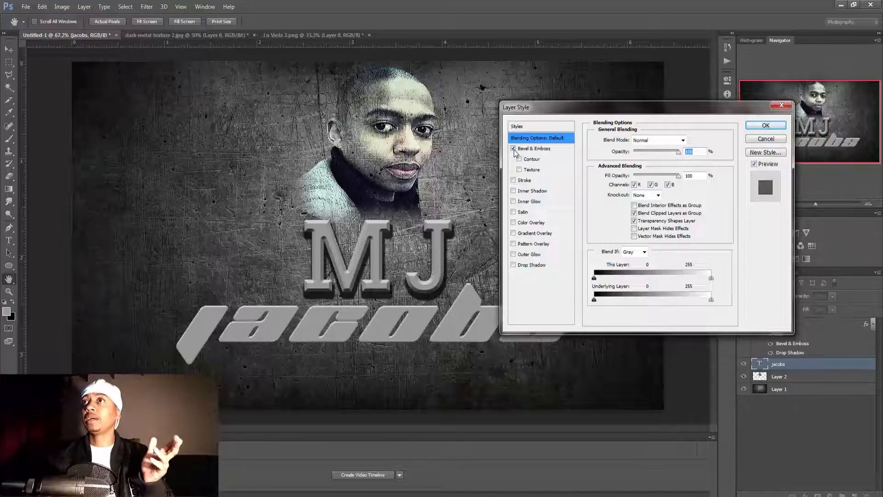
left_click(540, 150)
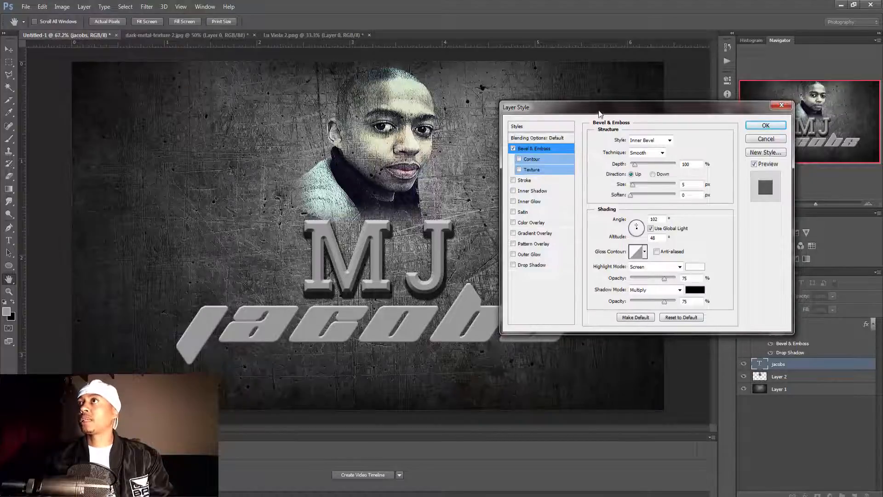
left_click_drag(599, 114, 620, 90)
left_click(683, 128)
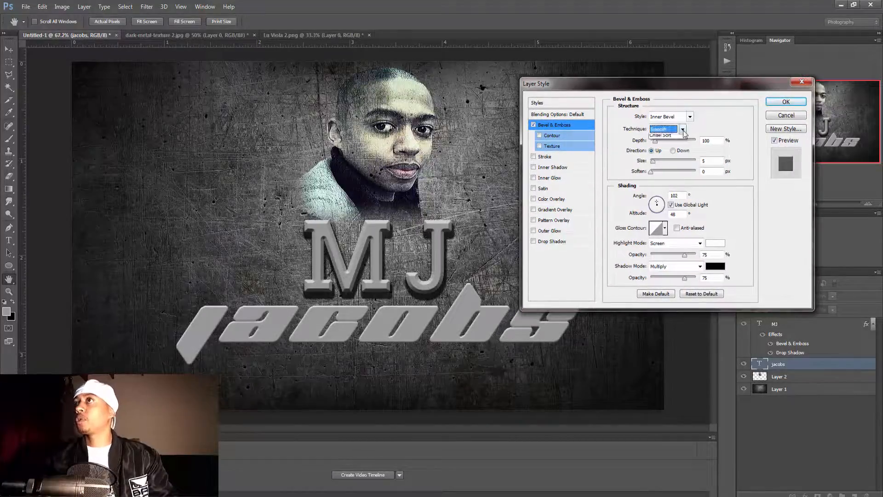
left_click(679, 146)
left_click_drag(713, 140, 693, 139)
type("162")
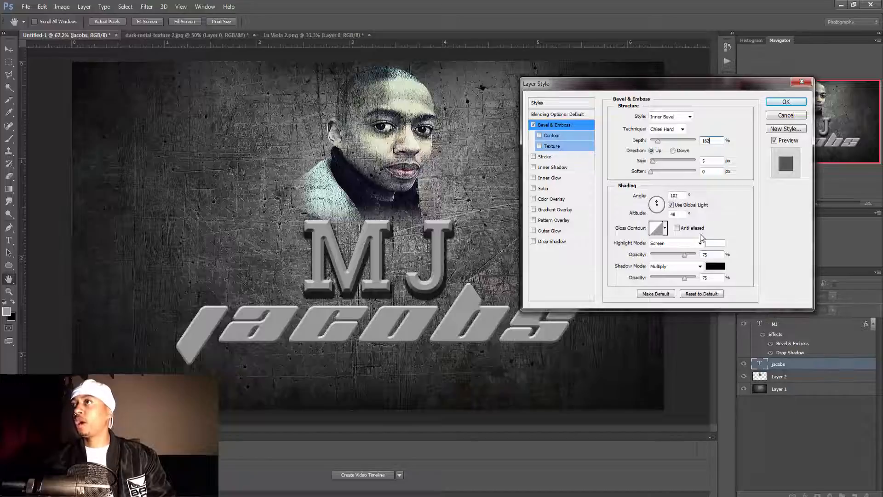
Step: Set the surname's bevel to 55% highlight opacity, 100% shadow opacity and a 10 px size, with soften at 0 px
left_click_drag(717, 255, 690, 245)
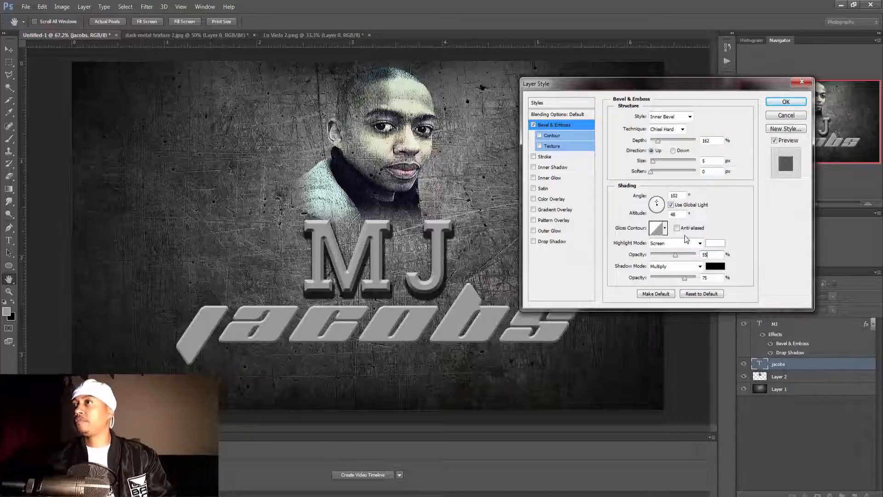
type("55")
key("Tab")
type("100")
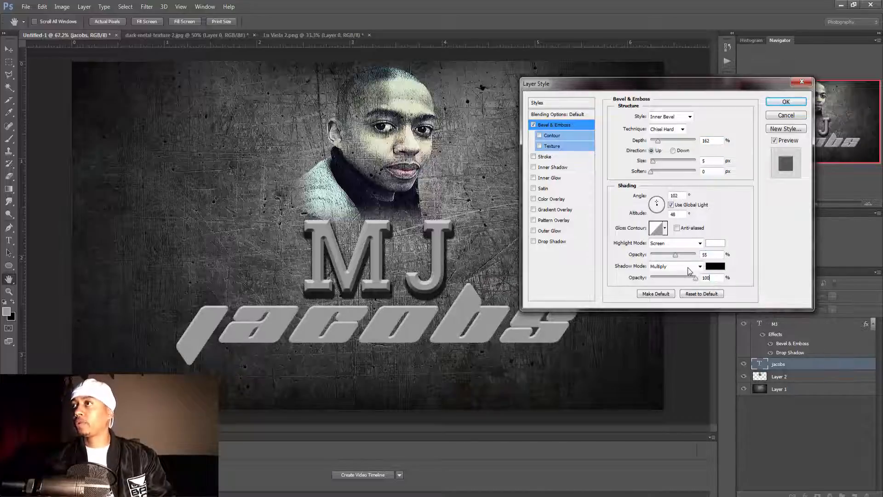
left_click(655, 163)
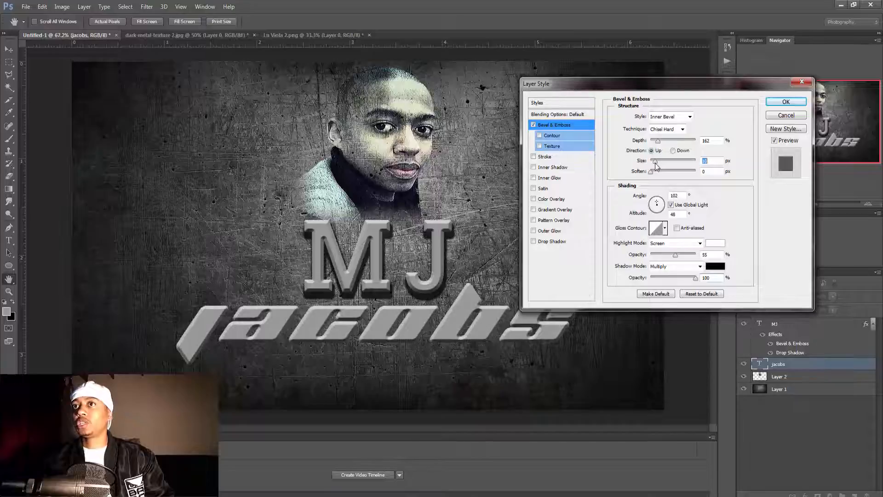
type("10")
left_click(650, 172)
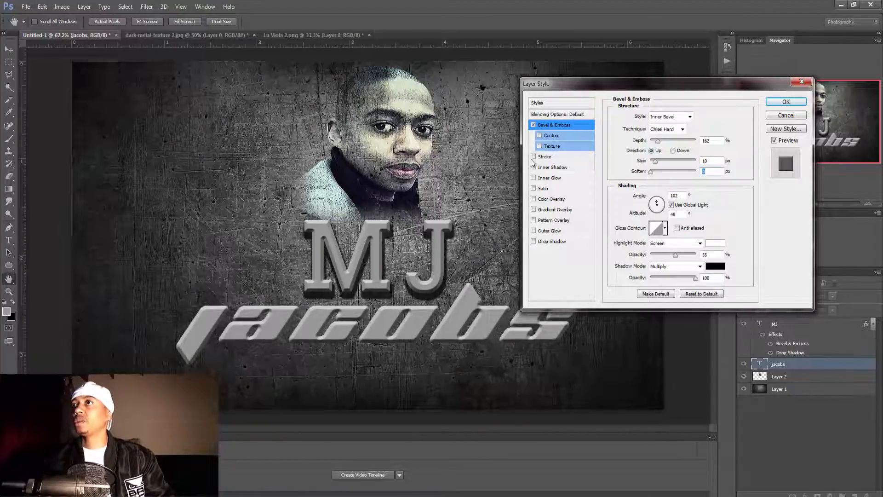
Step: Add a Drop Shadow to the surname with a 20 px distance, 40% spread and 10 px size, and apply the layer style
left_click(551, 244)
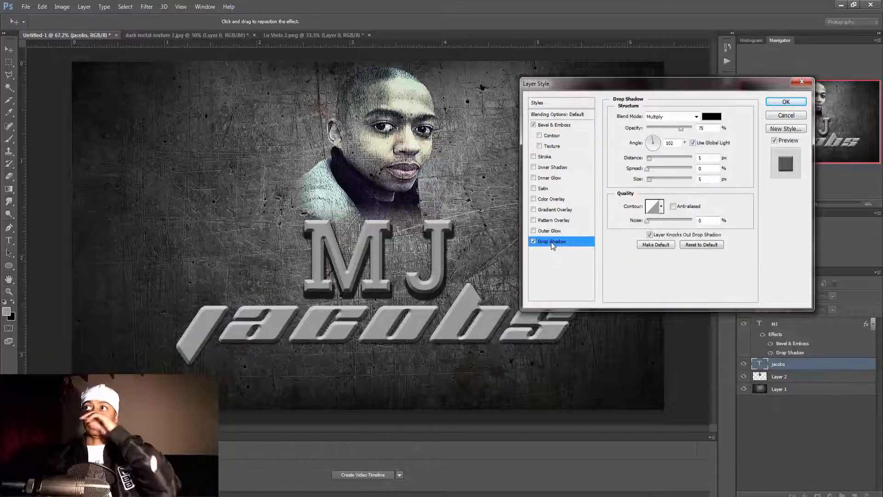
left_click_drag(650, 159, 658, 162)
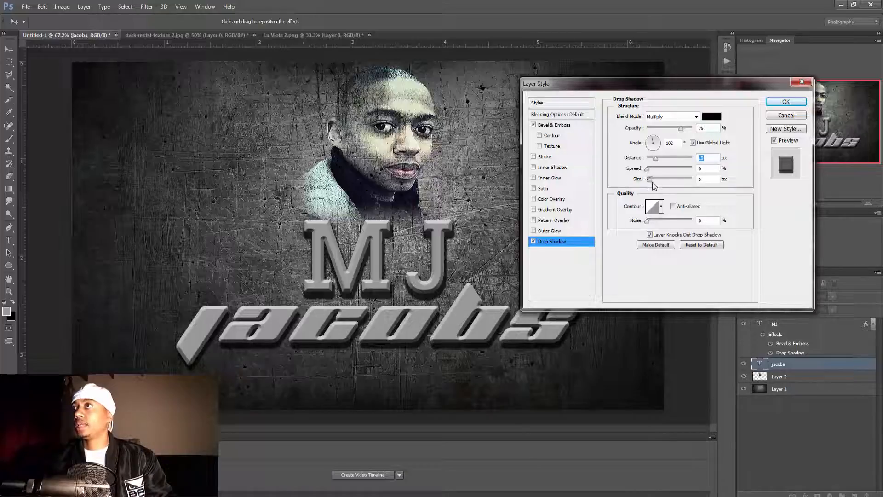
type("20")
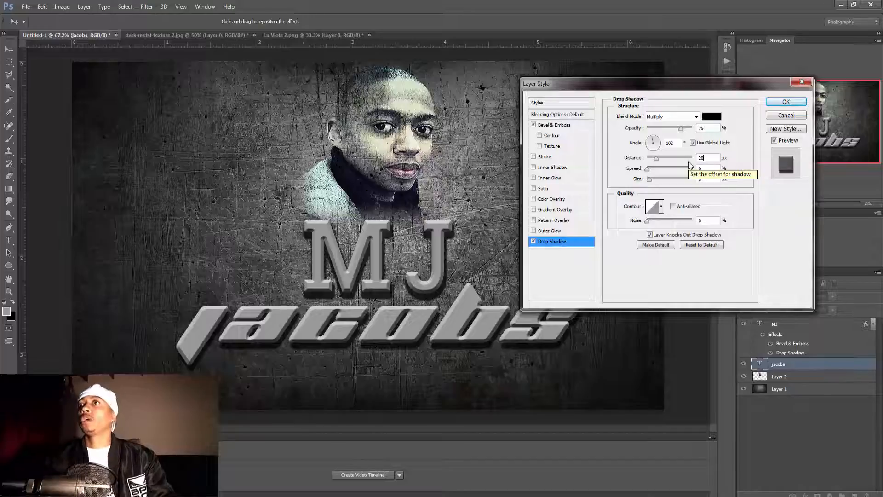
mouse_move(650, 182)
left_mouse_down()
mouse_move(658, 184)
mouse_move(646, 186)
mouse_move(682, 192)
mouse_move(632, 195)
mouse_move(652, 183)
left_mouse_up()
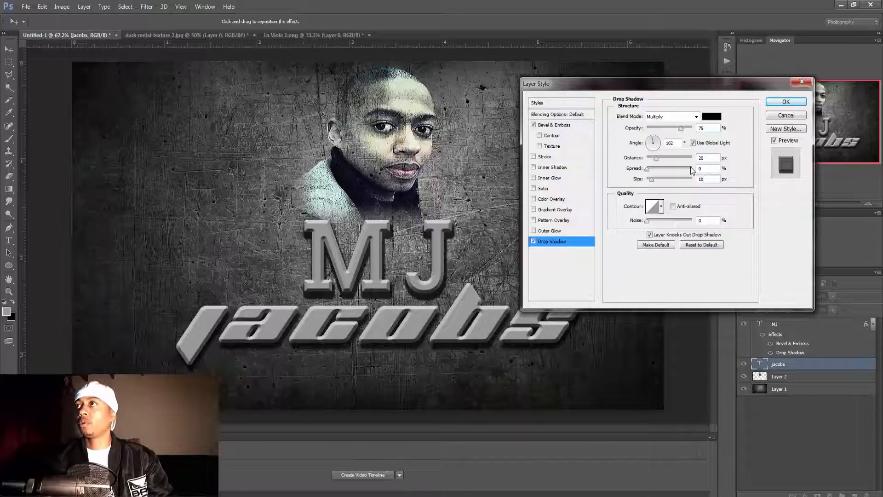
left_click(647, 171)
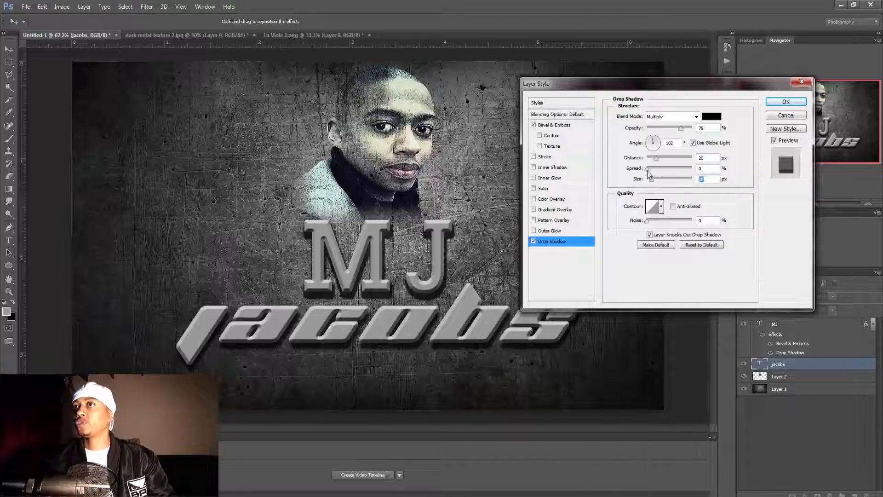
left_click_drag(647, 171, 666, 180)
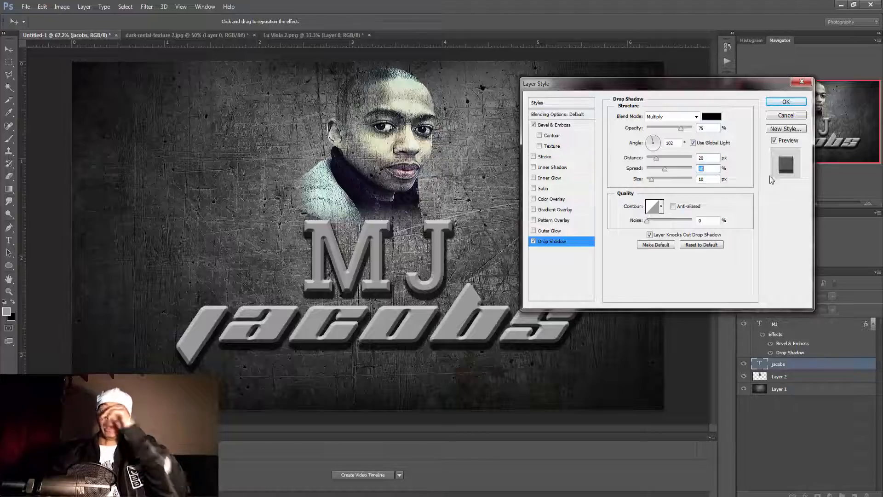
left_click(779, 98)
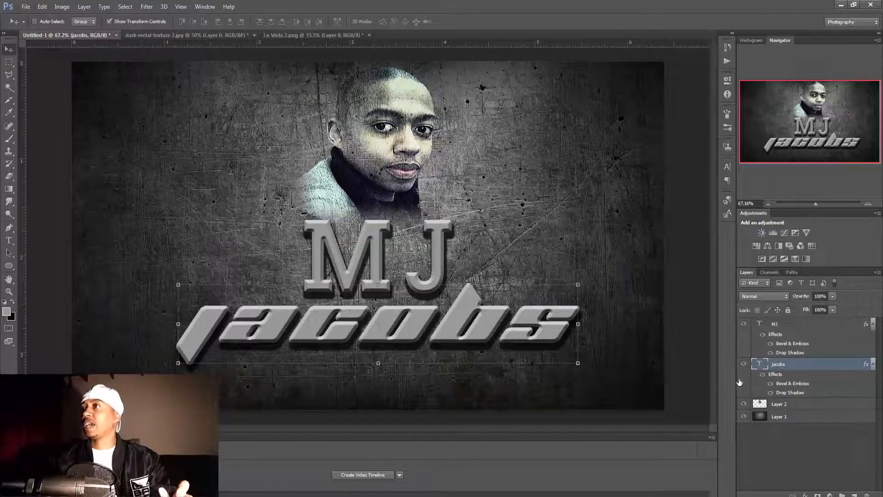
Step: Switch to the Photoshop Stuff pictures folder, preview the 18.scratch-textures image, and open it in Photoshop
left_click(202, 496)
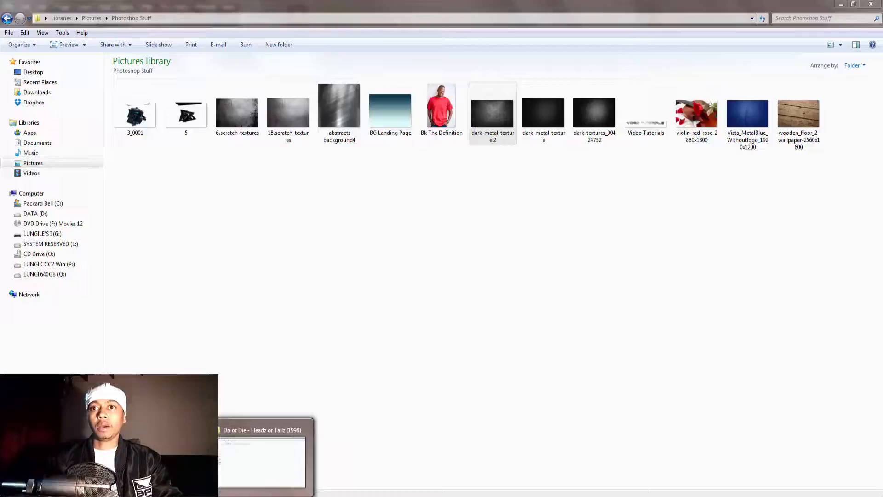
left_click(198, 465)
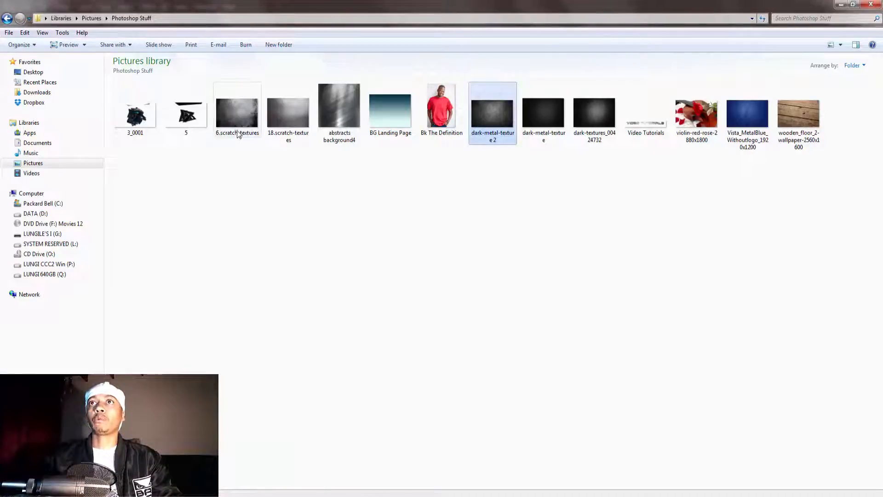
double_click(277, 120)
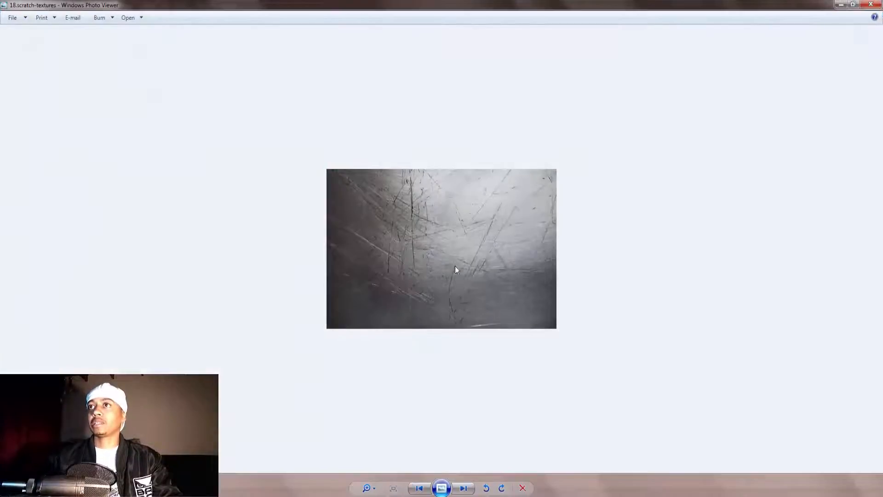
left_click(870, 5)
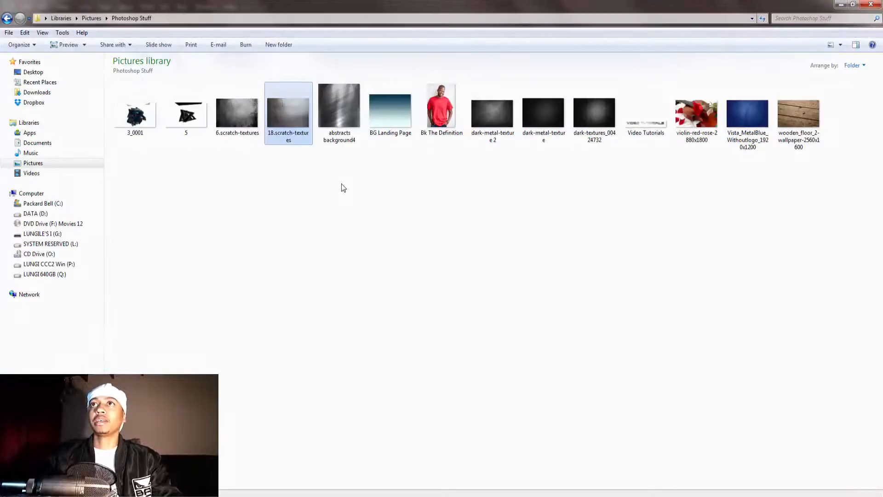
left_click_drag(286, 115, 804, 443)
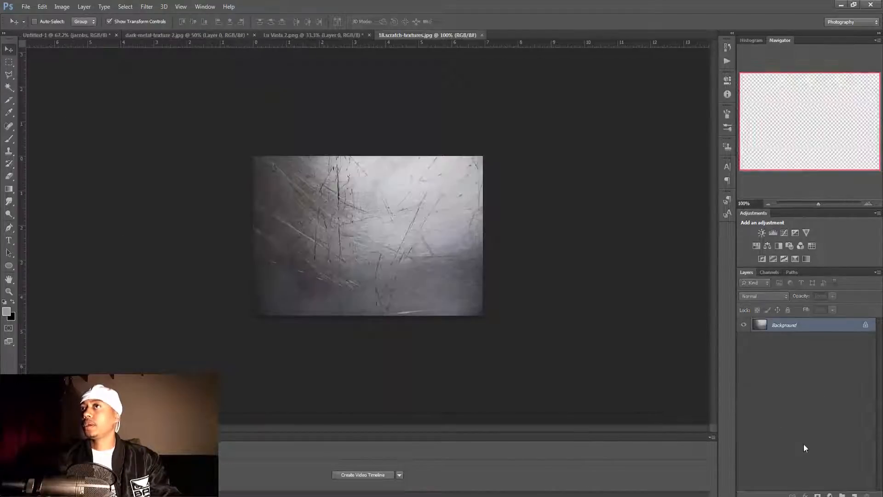
Step: Unlock the scratch texture's background and copy it into the logo document as the topmost layer, covering the initials
double_click(788, 329)
left_click(517, 164)
left_click_drag(388, 197, 352, 249)
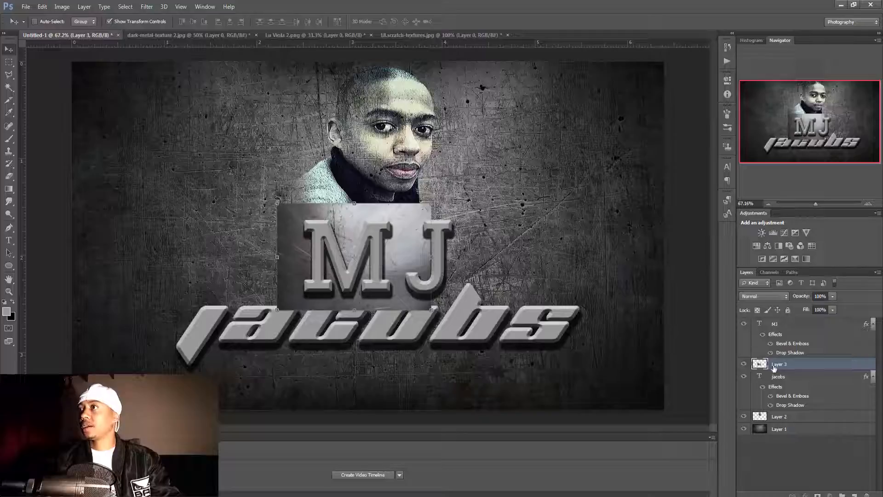
left_click_drag(774, 364, 782, 319)
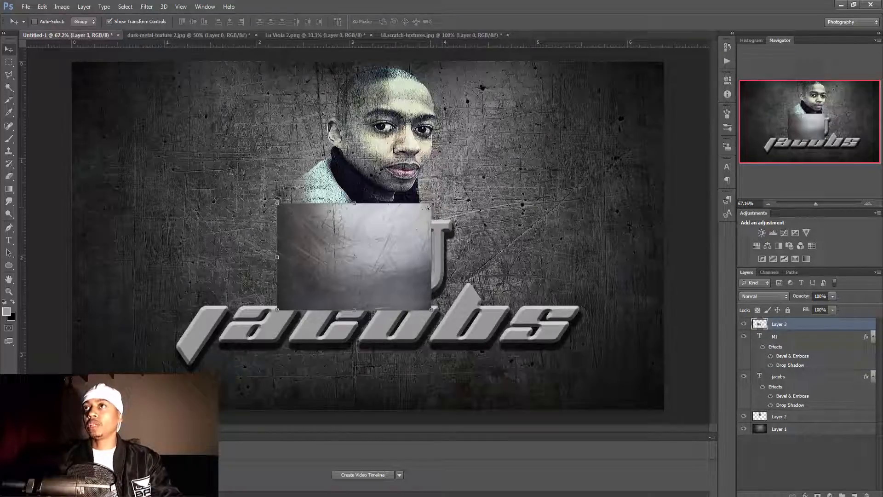
left_click_drag(424, 286, 431, 279)
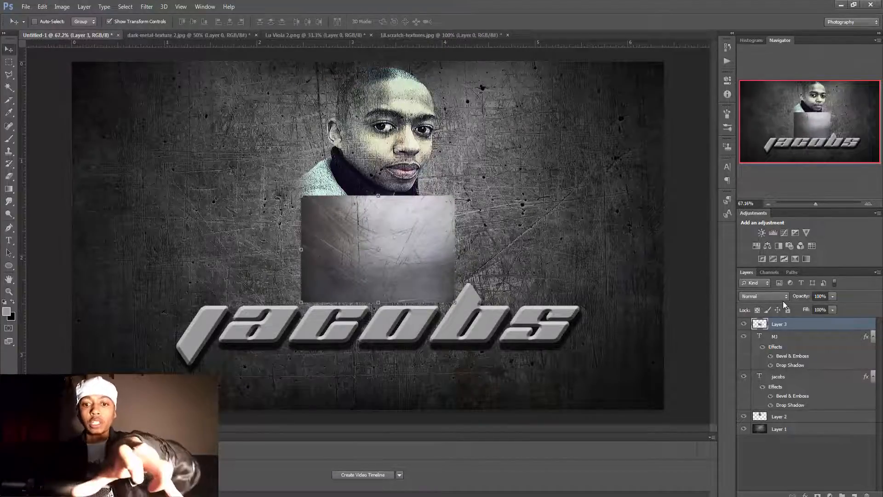
Step: Duplicate the texture layer, stretch the copy to 279.80% width so it covers the surname, and hide that copy
key("ctrl+j")
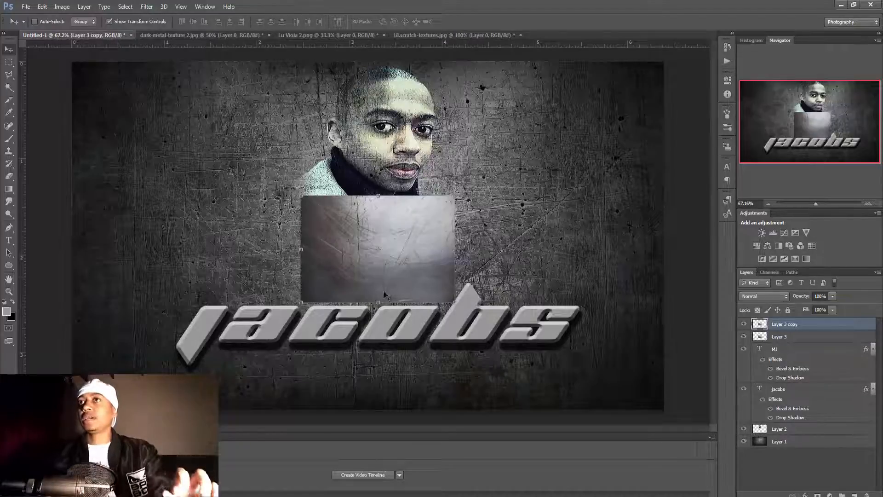
left_click_drag(378, 287, 342, 368)
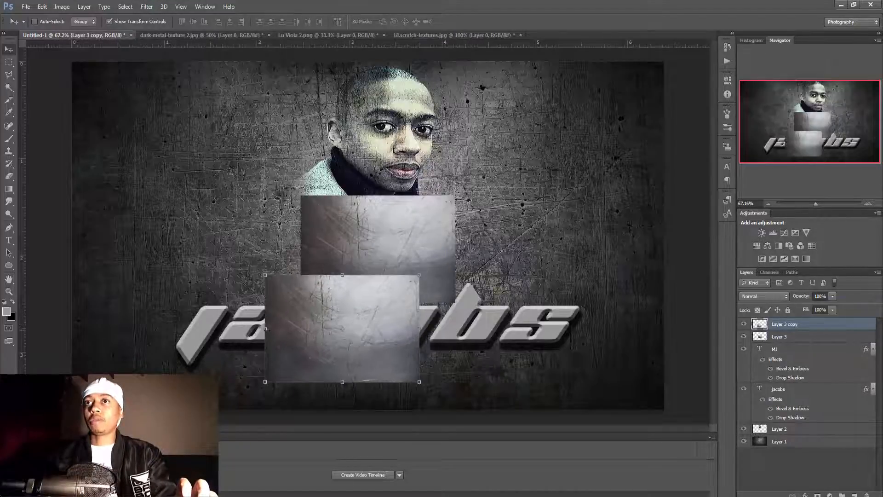
key("ctrl+t")
left_click_drag(265, 328, 168, 340)
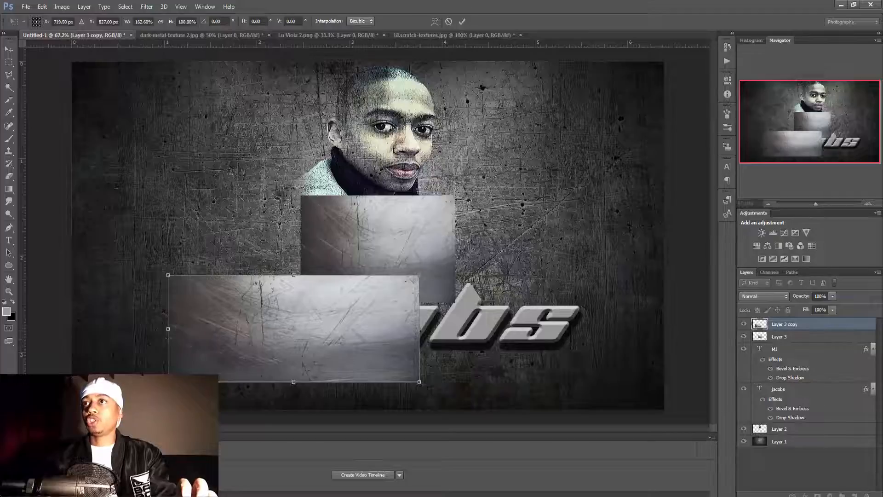
left_click_drag(419, 328, 600, 303)
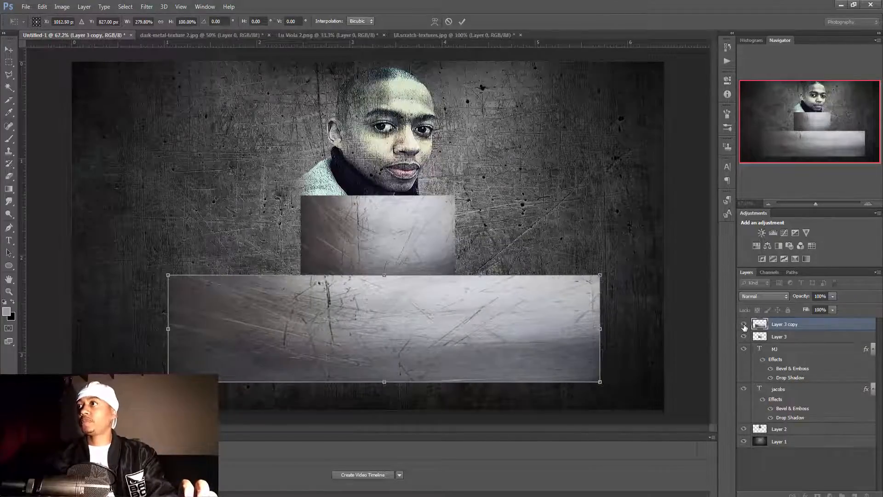
left_click(462, 22)
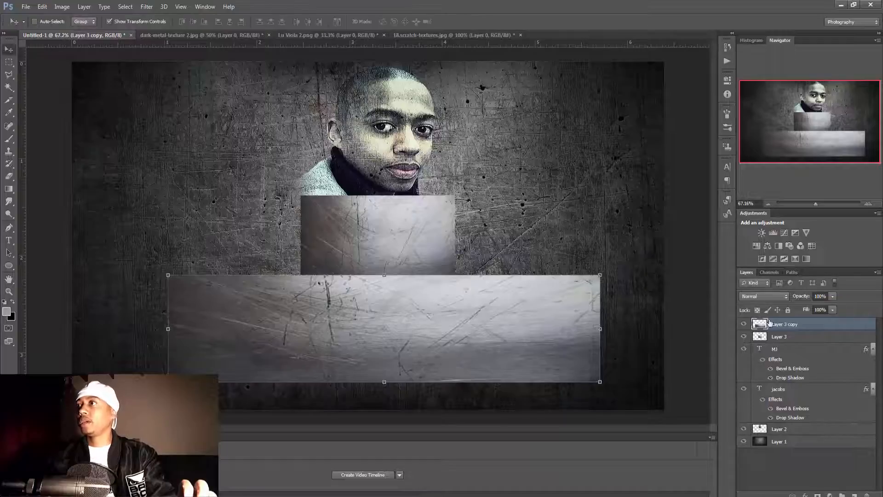
left_click(743, 324)
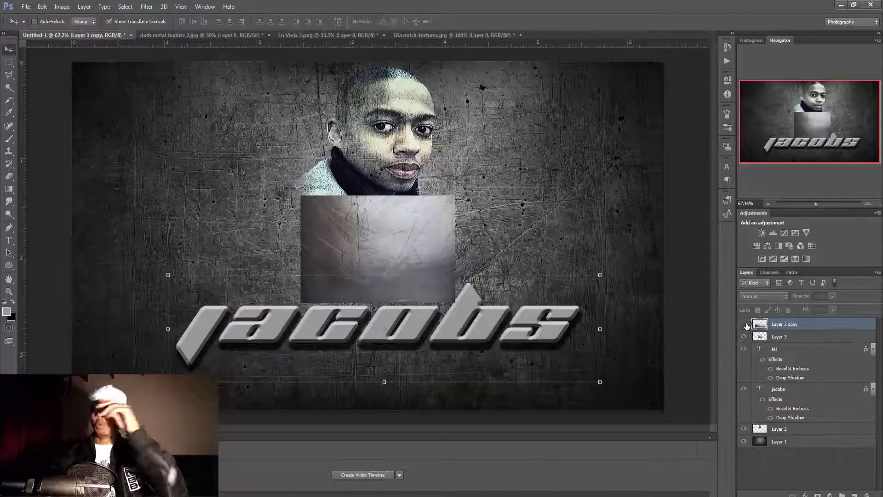
Step: Keep the stretched texture copy hidden, then rename the smaller scratch texture layer with the initials and the copy with the surname in capitals
left_click(743, 324)
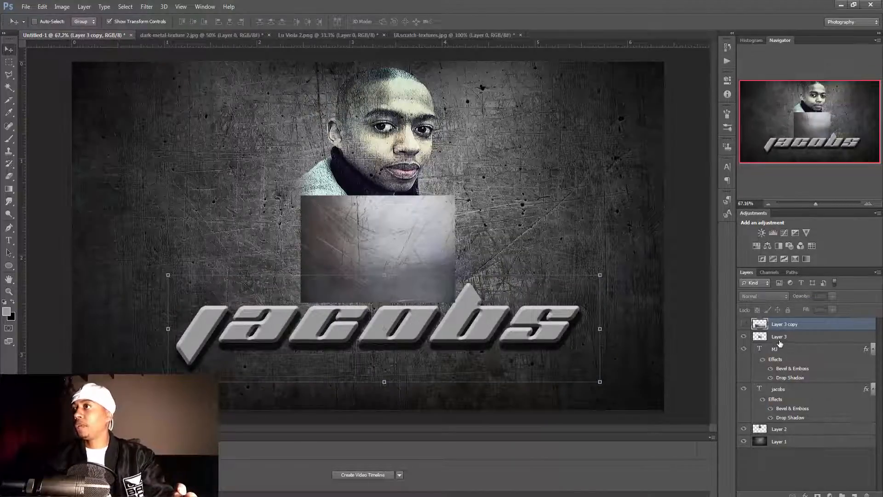
left_click(780, 340)
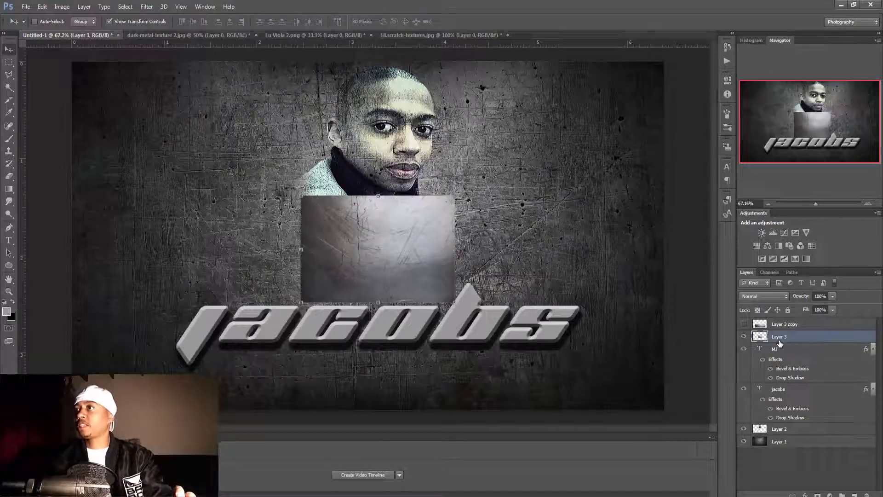
type("MJ")
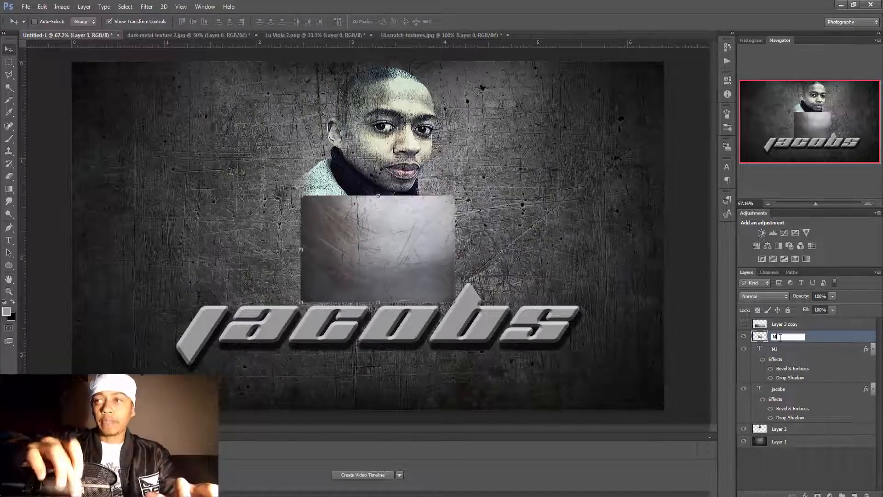
key("Return")
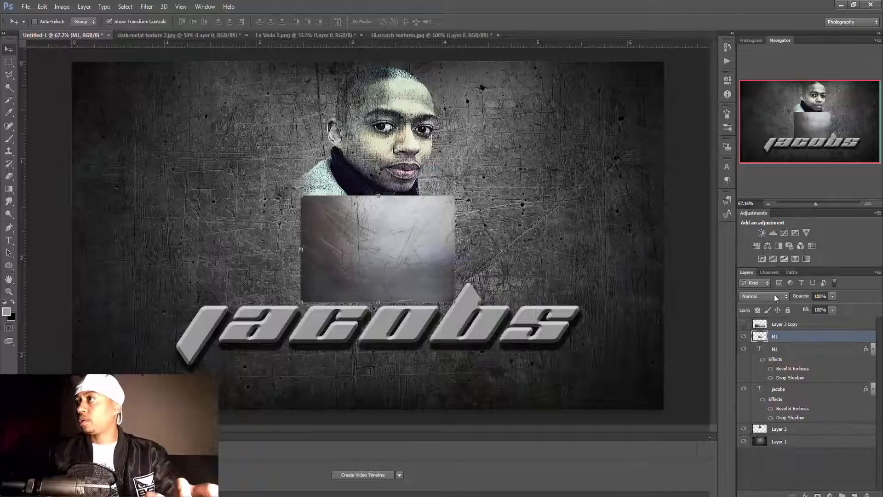
double_click(784, 325)
type("JA")
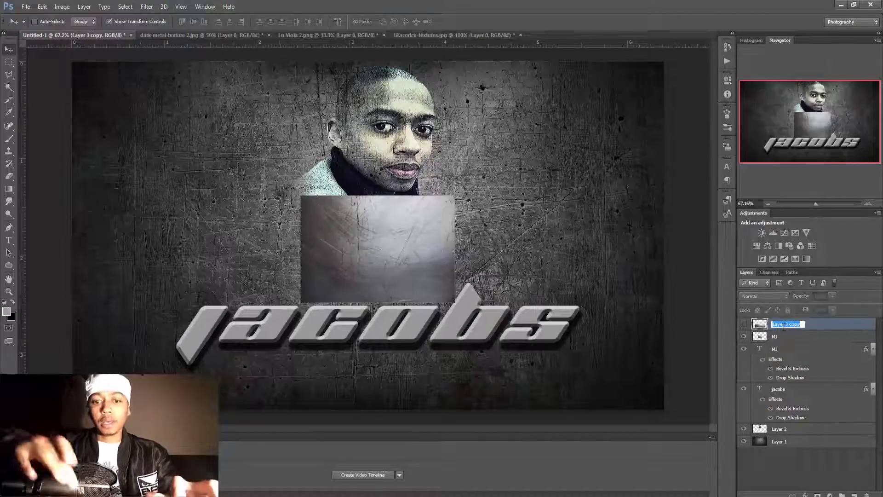
type("COBS")
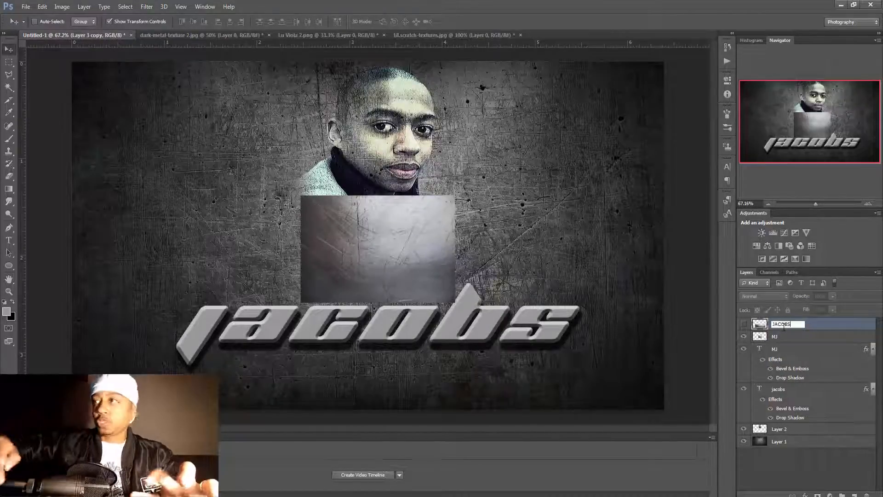
key("Return")
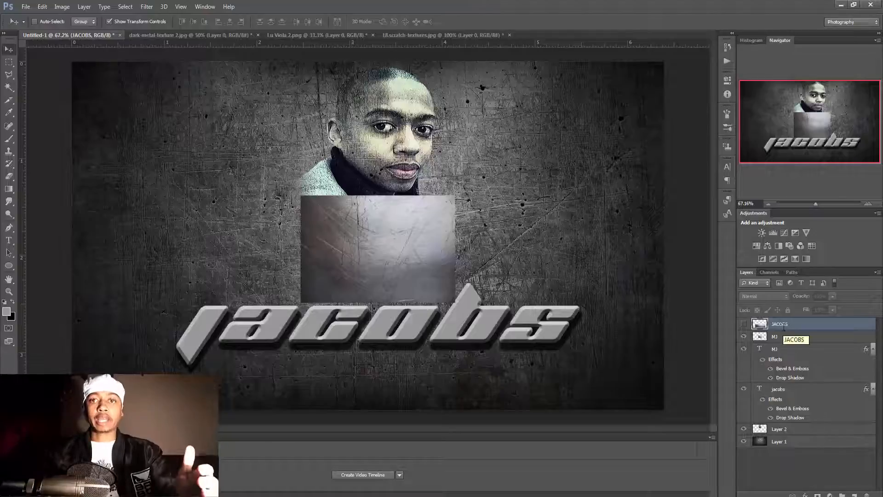
Step: Trim the initials' scratch texture to the shapes of the initials text and set its blend mode to Difference
left_click(784, 340)
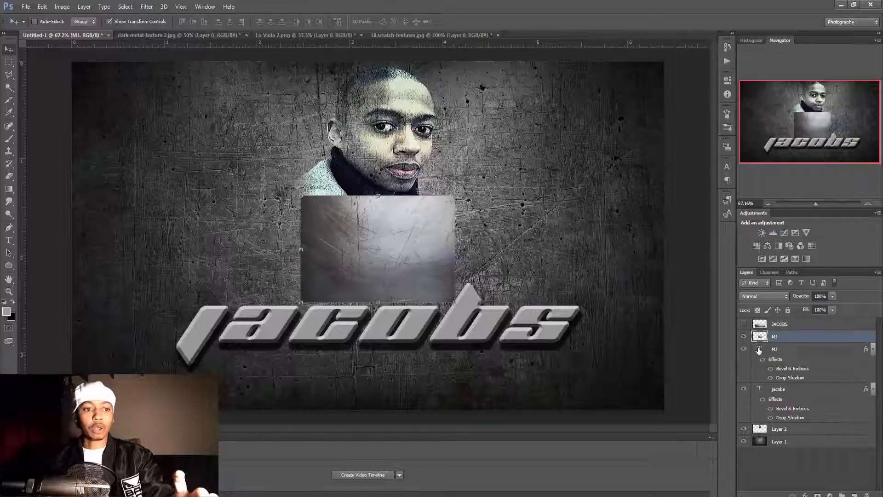
left_click(759, 349, "ctrl")
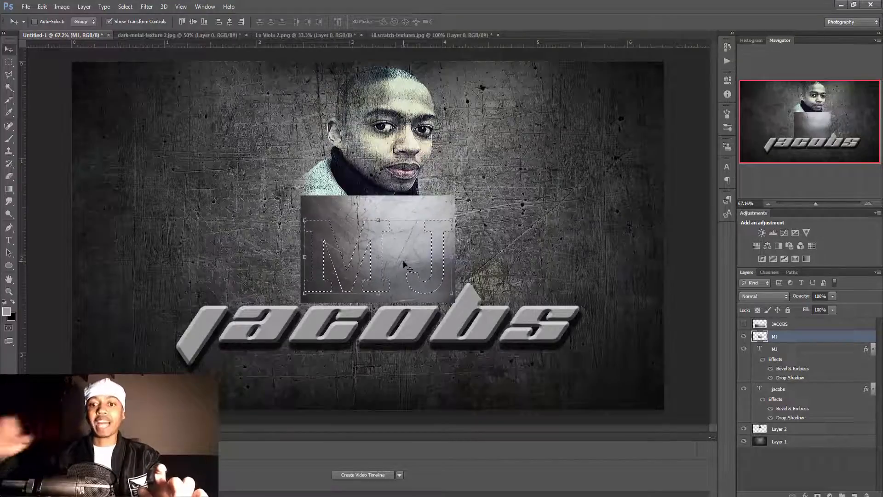
key("ctrl+shift+i")
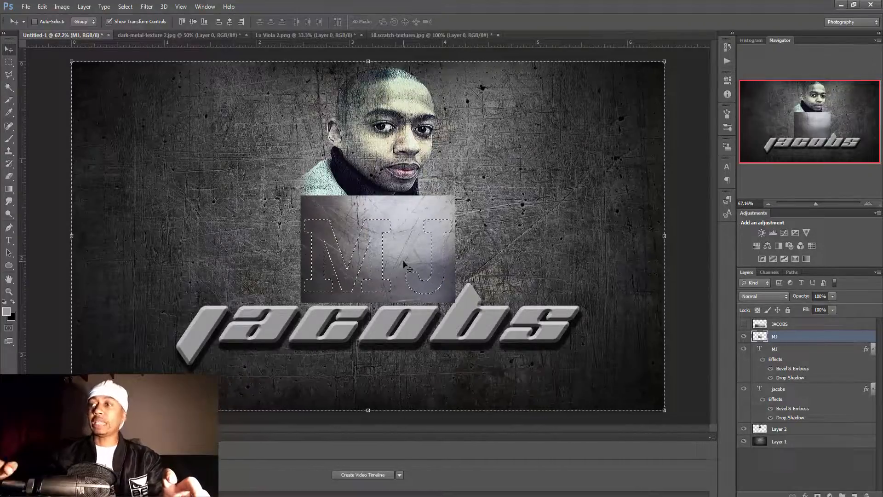
key("ctrl+alt+g")
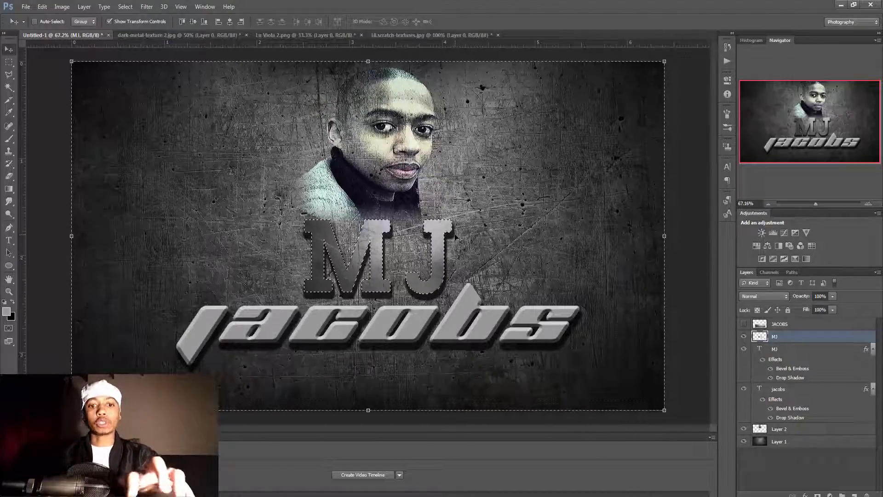
key("ctrl+d")
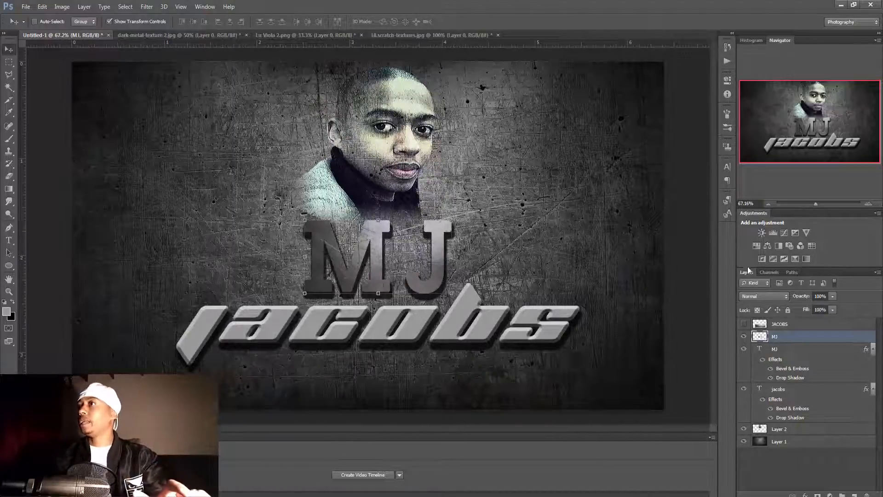
left_click(780, 295)
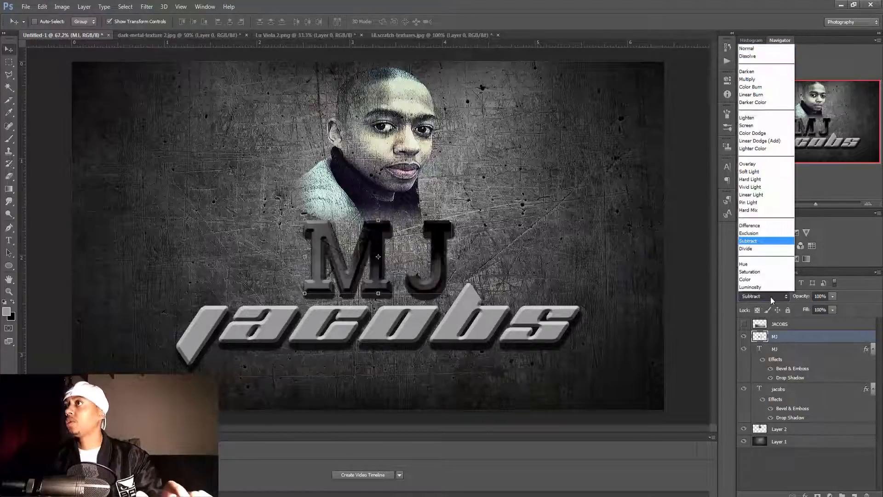
left_click(760, 226)
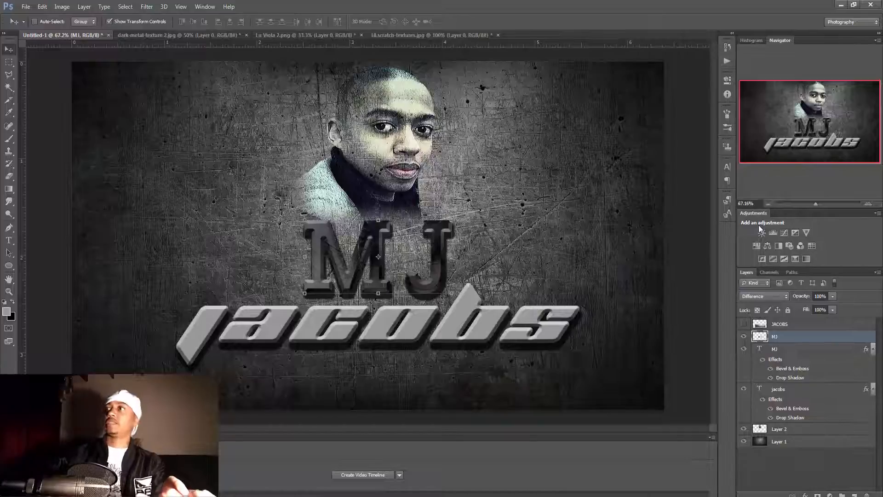
Step: Show the surname's stretched scratch texture, delete everything outside the surname's letter shapes, and clear the selection
left_click(781, 326)
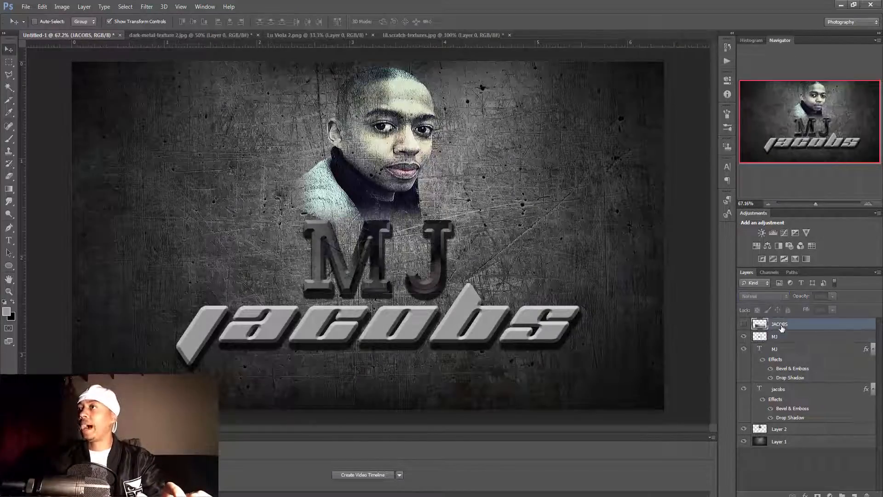
left_click(744, 324)
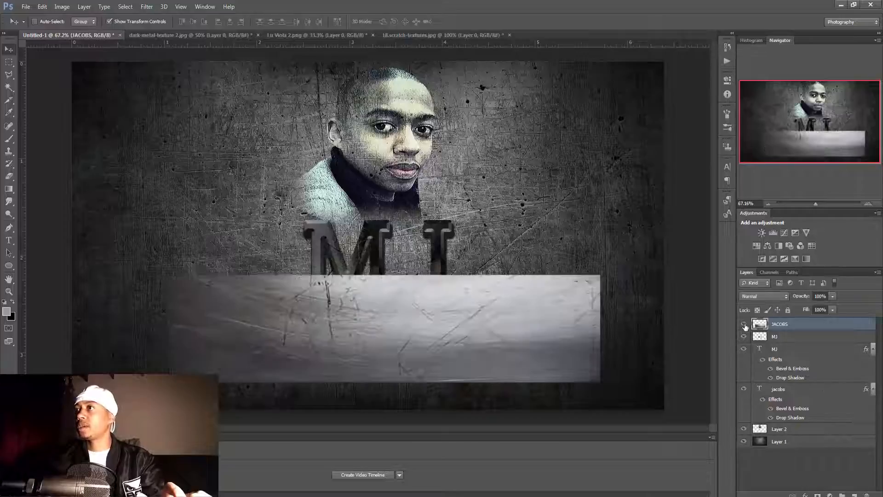
left_click(760, 389, "ctrl")
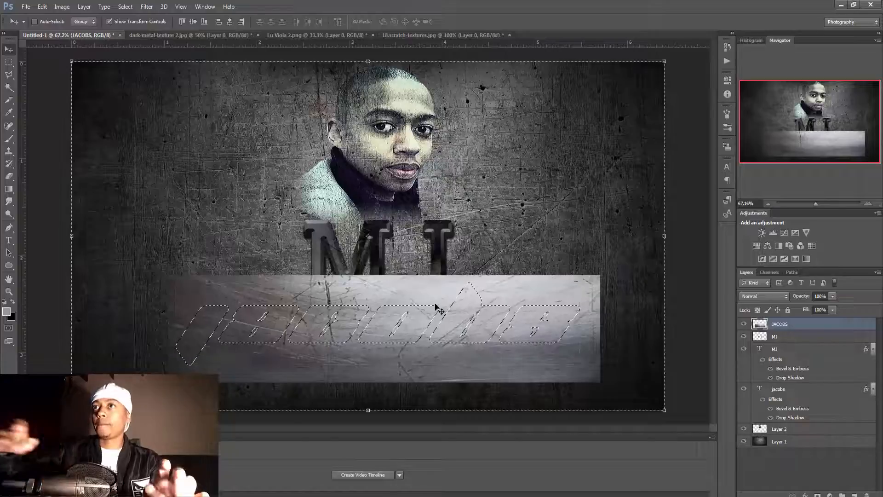
key("ctrl+shift+i")
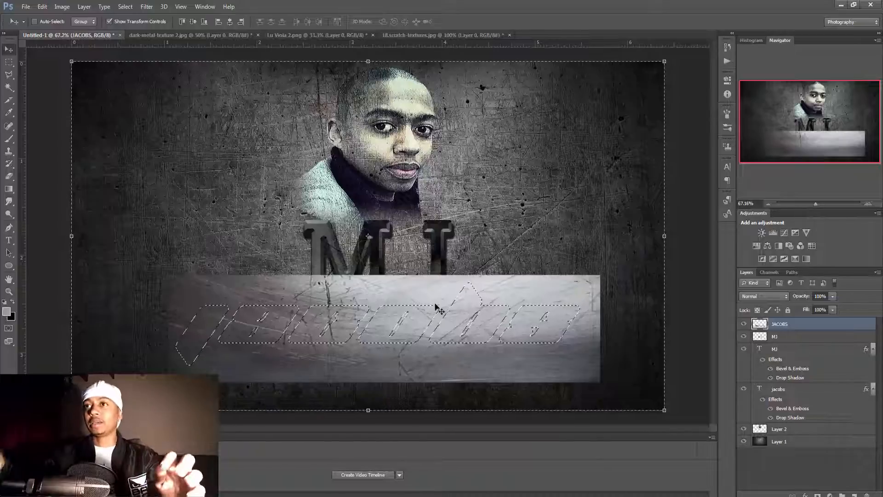
key("Delete")
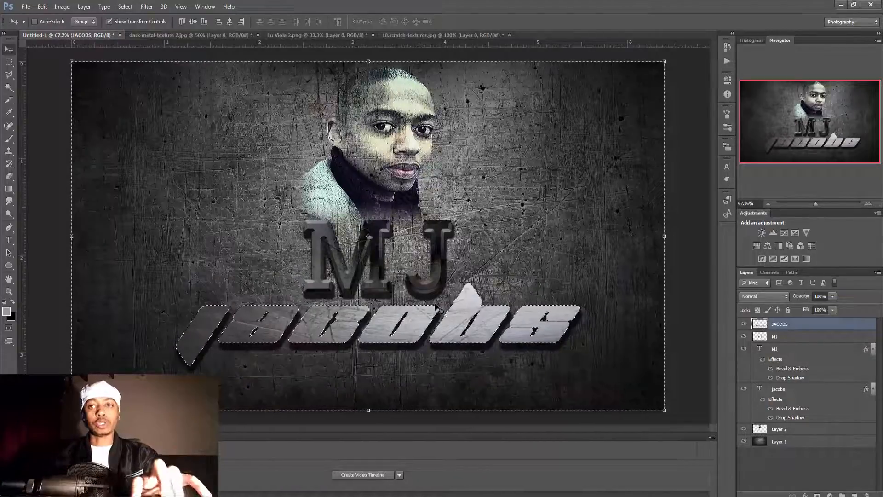
key("ctrl+d")
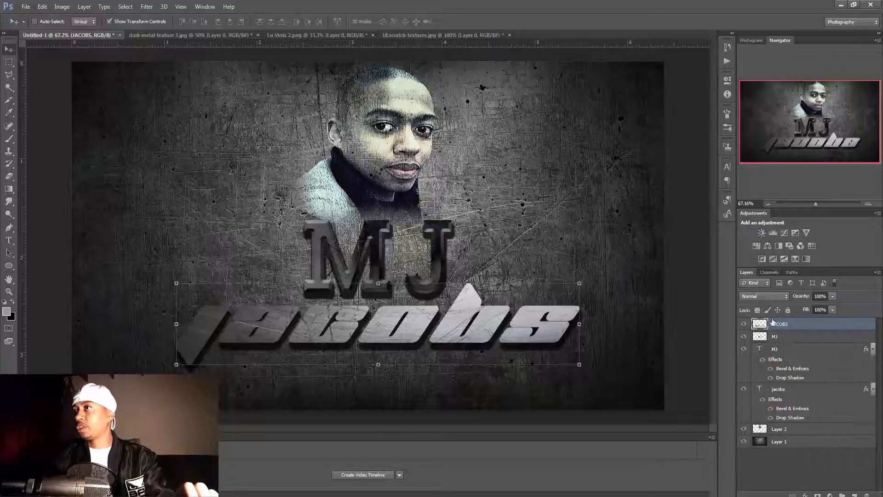
Step: Compare blend modes such as Subtract, Hard Mix and Pin Light on the surname's texture layer and set it to Difference
left_click(784, 299)
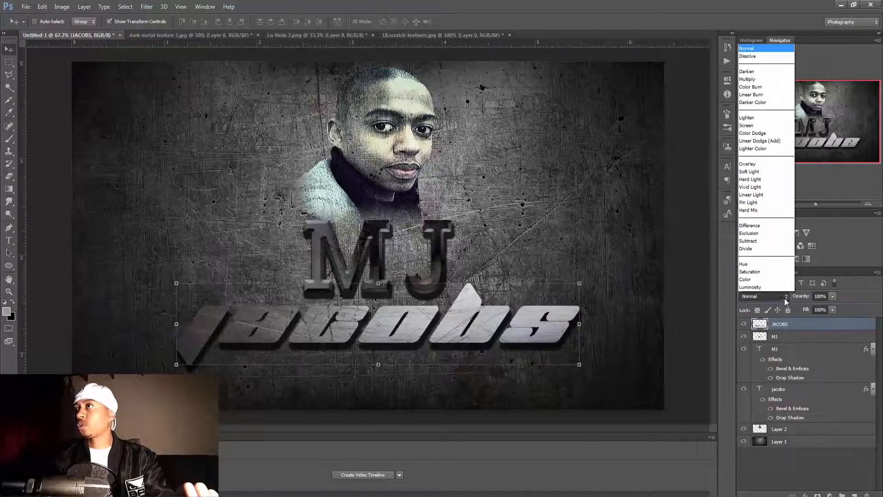
left_click(761, 227)
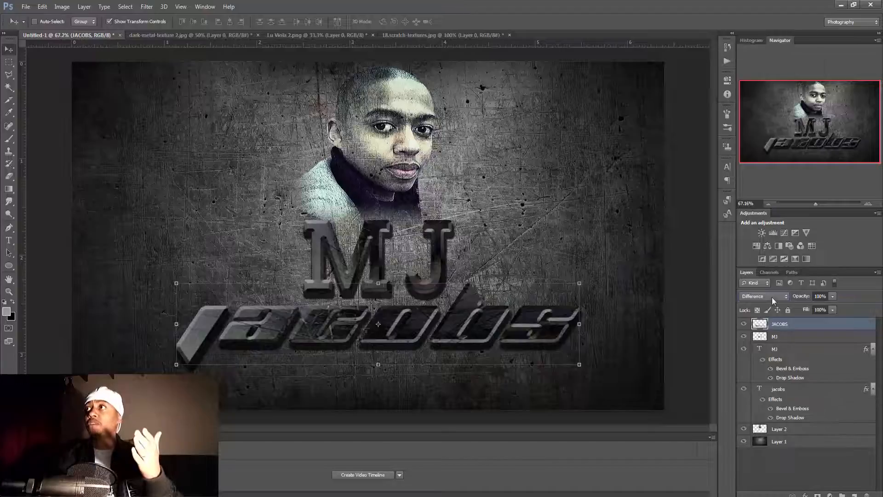
scroll(772, 297, "down", 2)
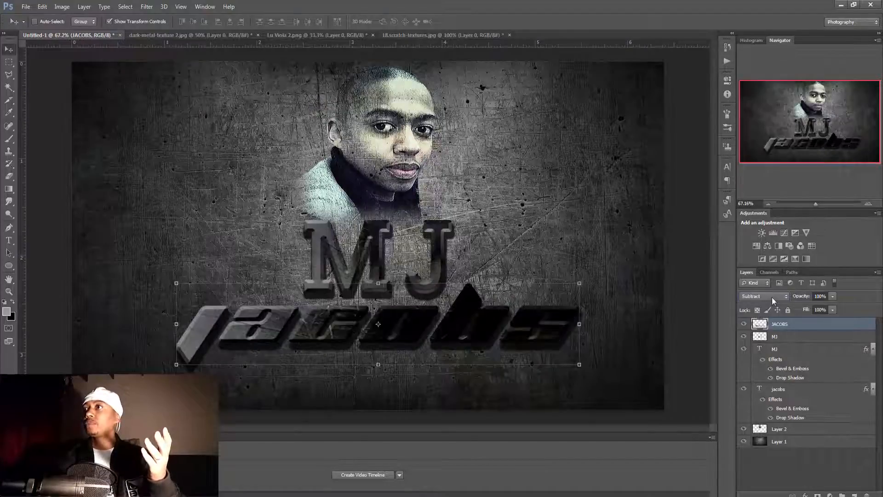
scroll(772, 297, "up", 1)
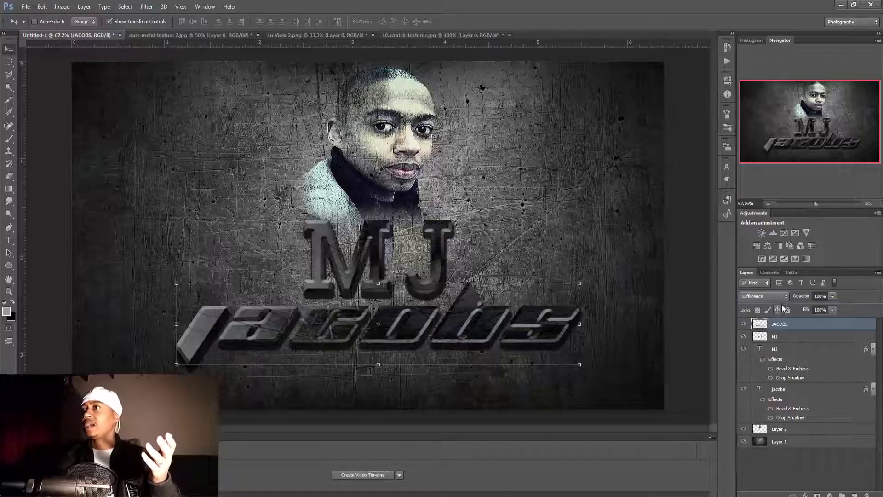
scroll(783, 298, "up", 3)
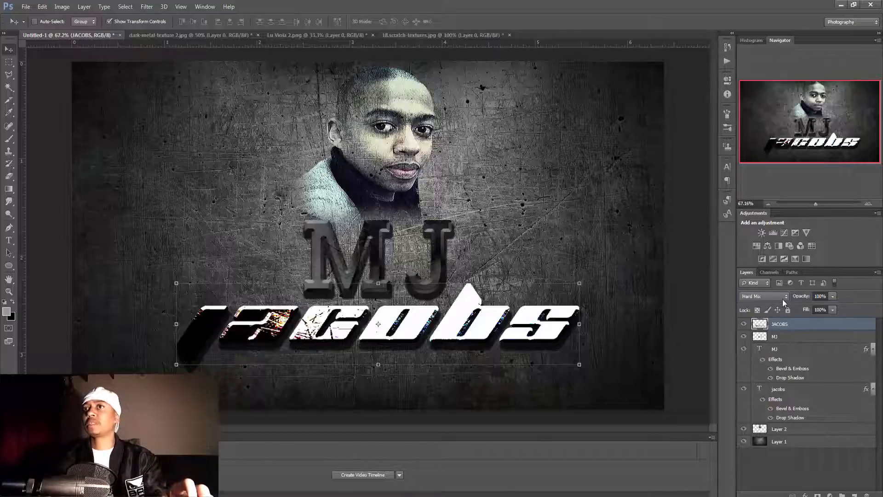
scroll(782, 299, "down", 4)
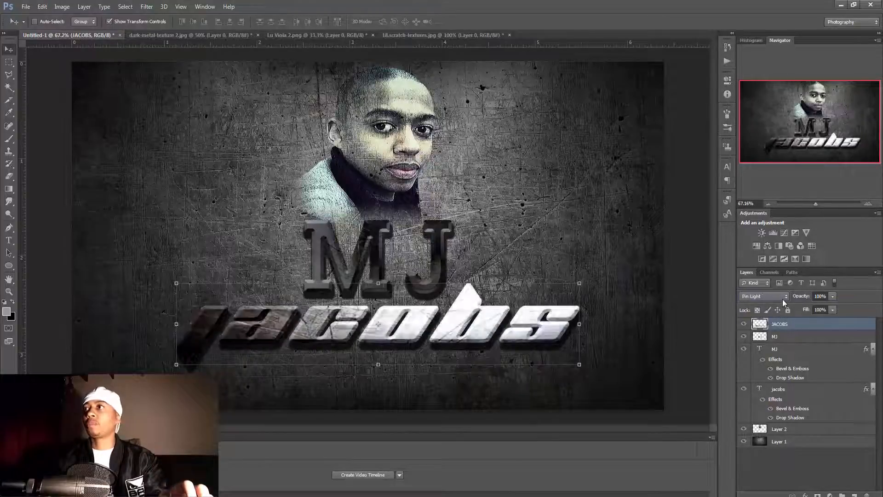
scroll(782, 299, "up", 1)
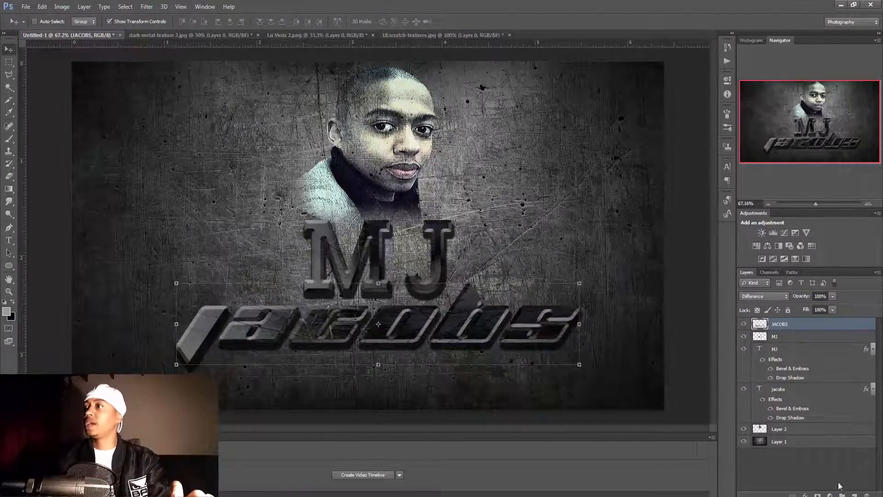
Step: On a new top layer, draw a radial Foreground to Transparent gradient with a #ffb3b3 starting colour, from below the surname up to the face
key("ctrl+shift+alt+n")
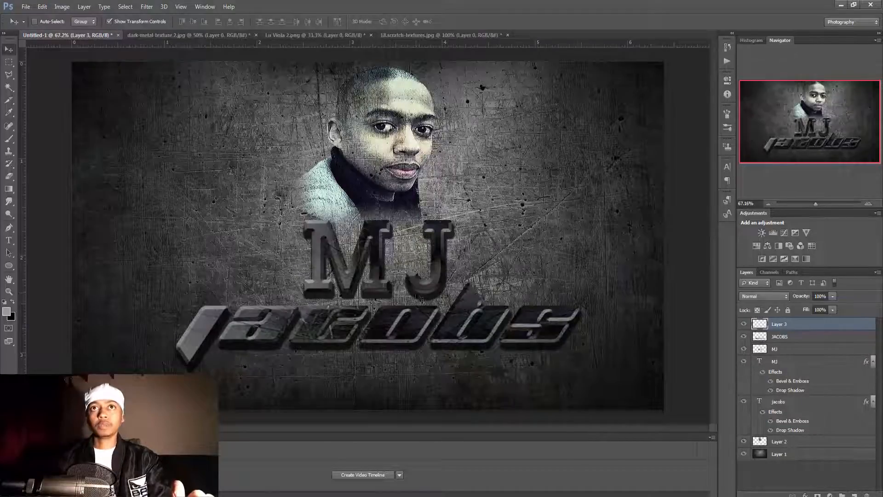
left_click(12, 189)
left_click(40, 23)
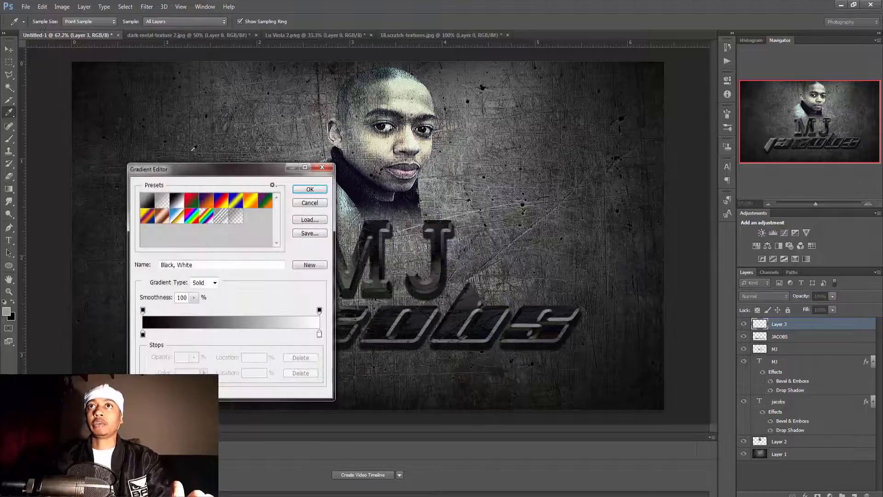
left_click(162, 203)
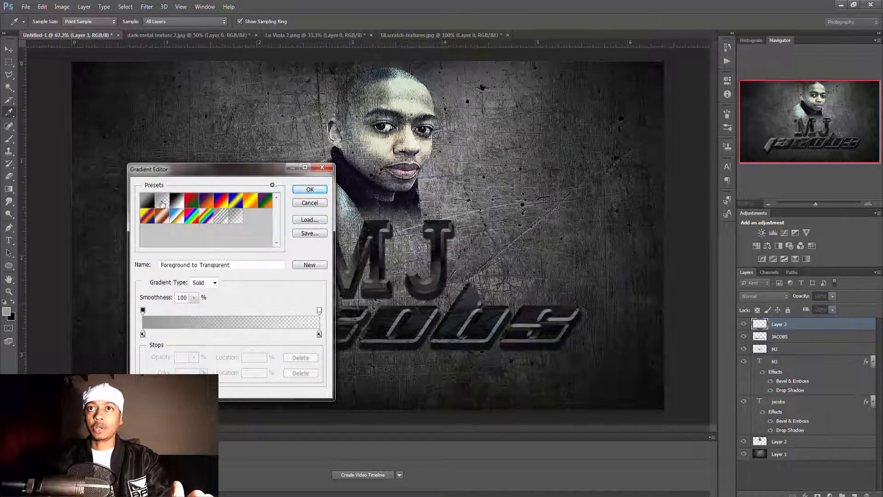
double_click(142, 334)
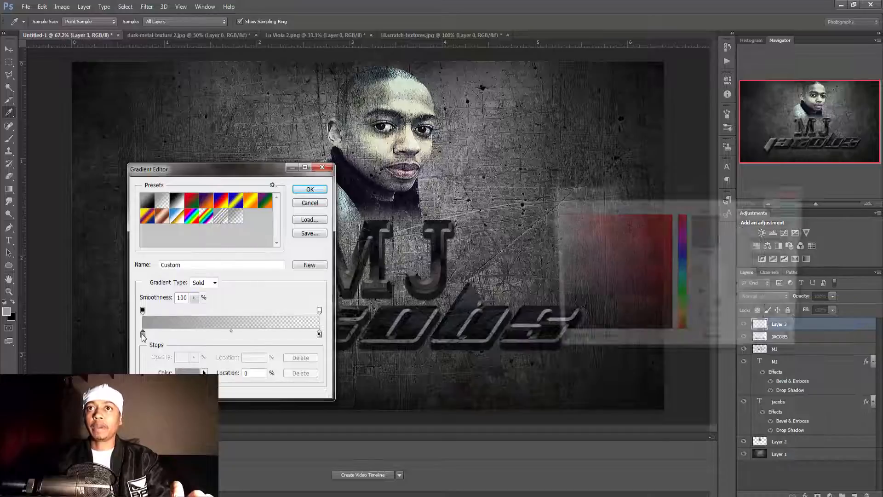
mouse_move(595, 226)
left_mouse_down()
mouse_move(592, 203)
mouse_move(583, 202)
left_mouse_up()
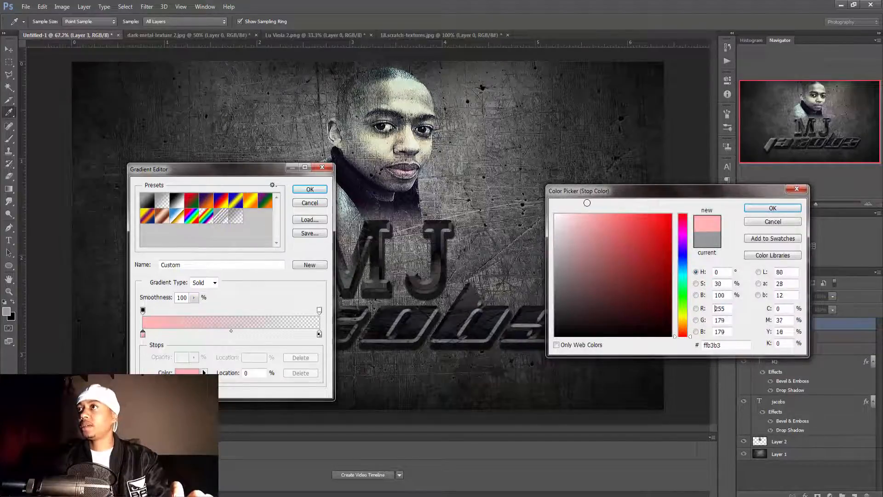
left_click(772, 208)
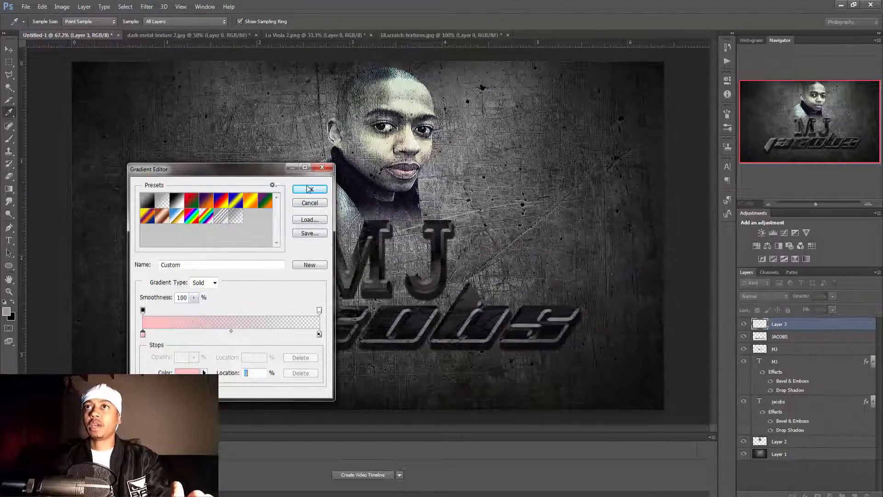
left_click(309, 189)
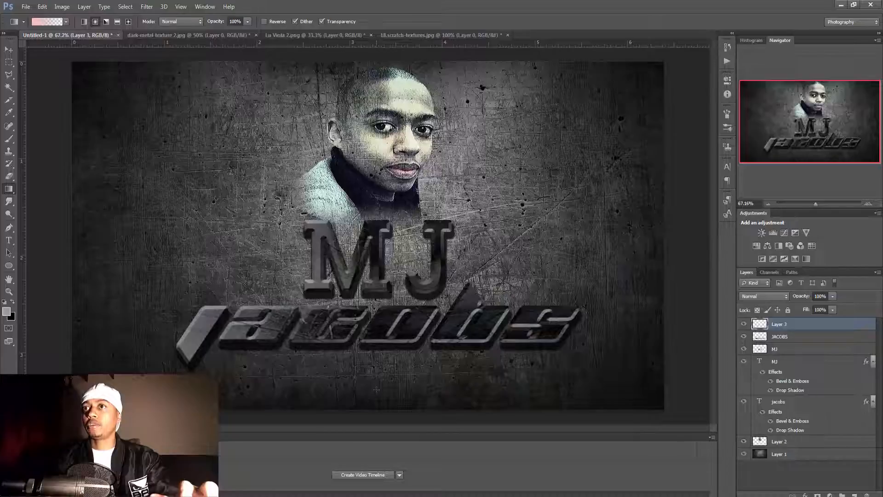
left_click_drag(376, 390, 376, 135)
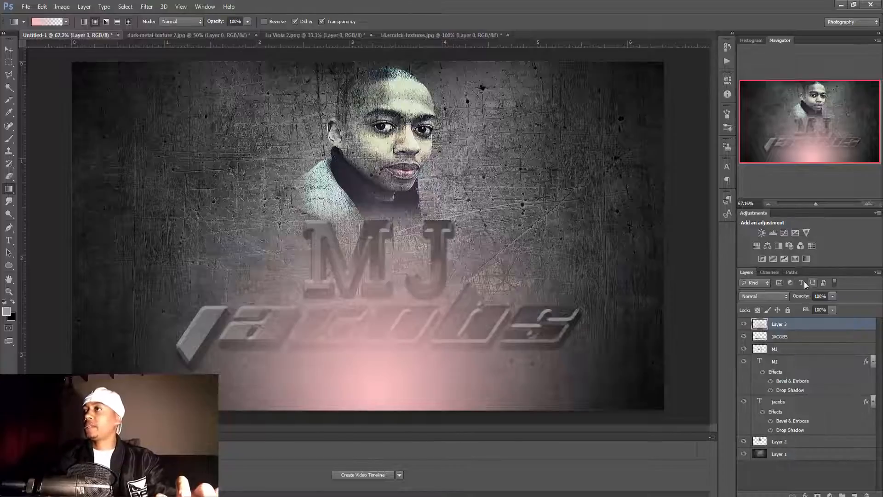
Step: Set the pink gradient layer's blend mode to Soft Light and try repositioning the glow to the right of the face
left_click(785, 297)
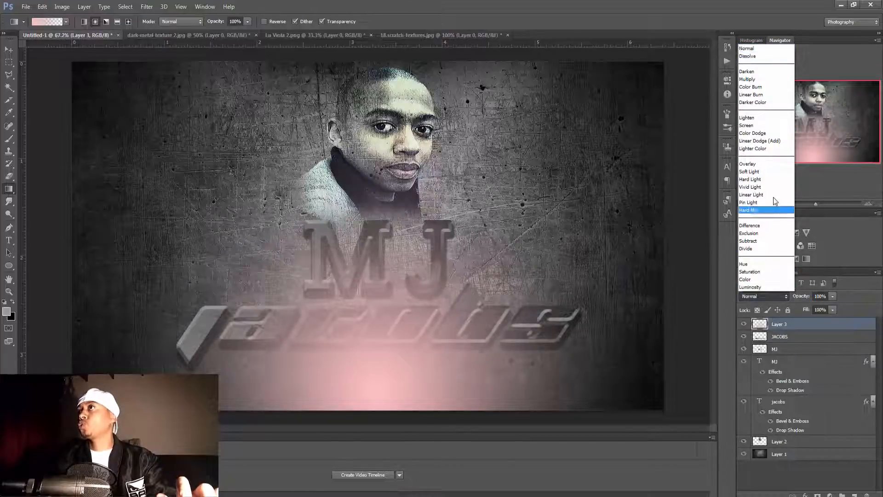
left_click(765, 171)
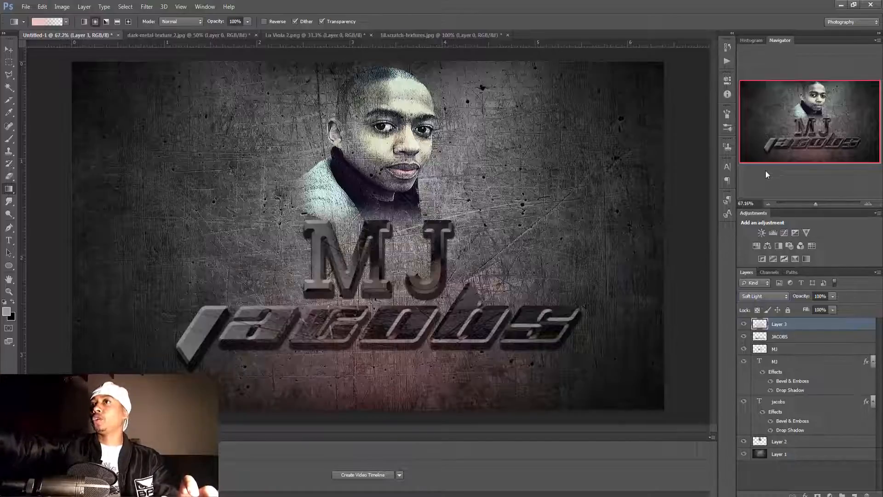
left_click(8, 49)
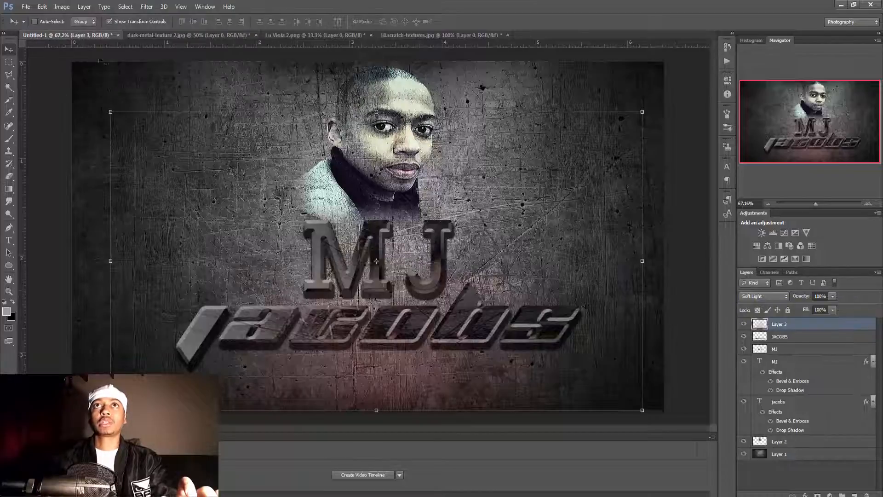
left_click_drag(263, 238, 455, 117)
left_click_drag(484, 168, 501, 110)
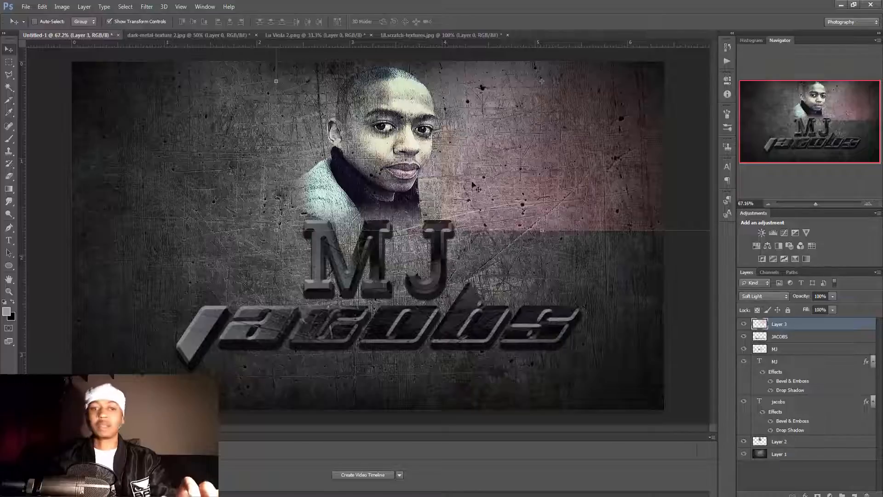
left_click_drag(560, 178, 496, 219)
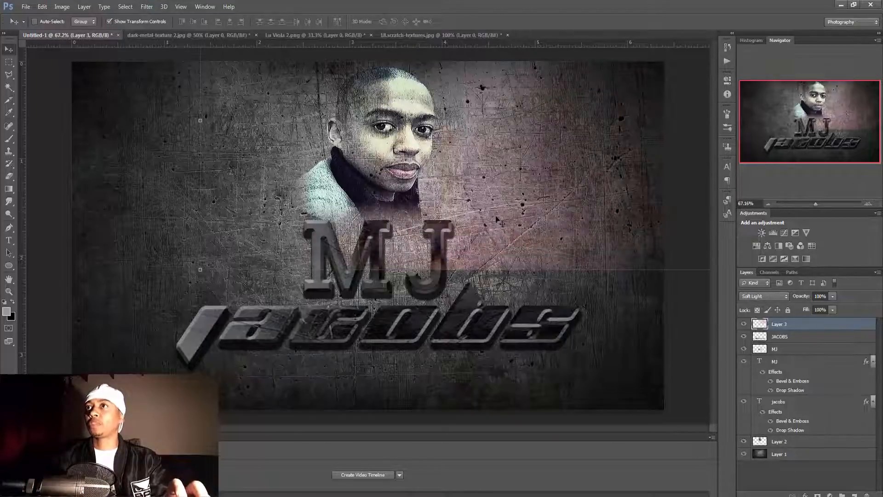
left_click(781, 454)
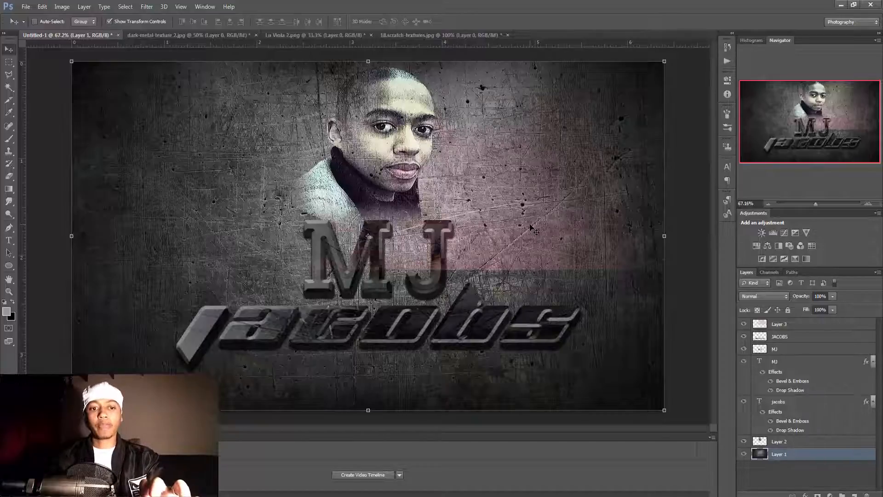
key("ctrl+z")
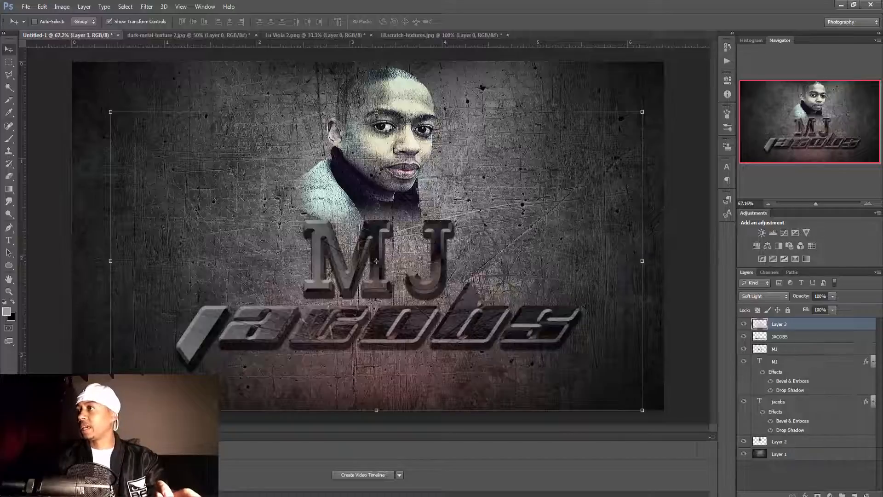
Step: Delete the pink gradient layer and create a new empty layer above the surname's texture layer
left_click(866, 495)
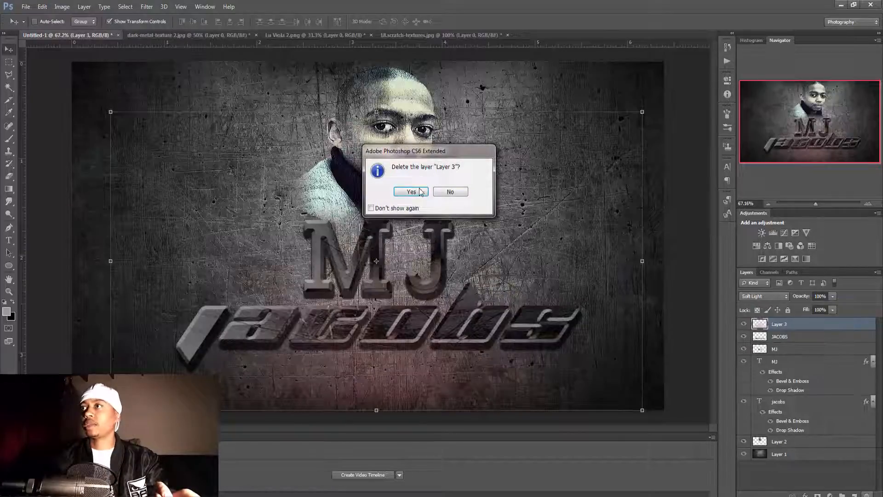
key("Return")
left_click(853, 495)
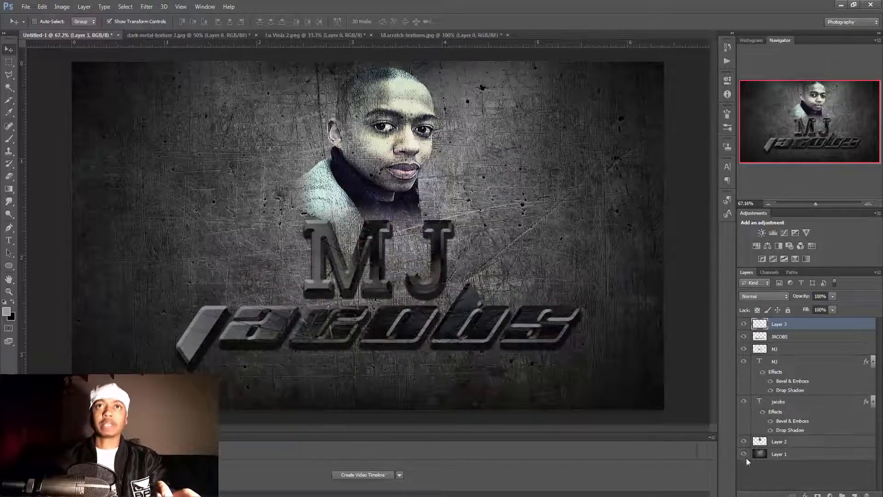
Step: Change the starting colour of the colour-to-transparent gradient to a muted red, #b64848
left_click(9, 189)
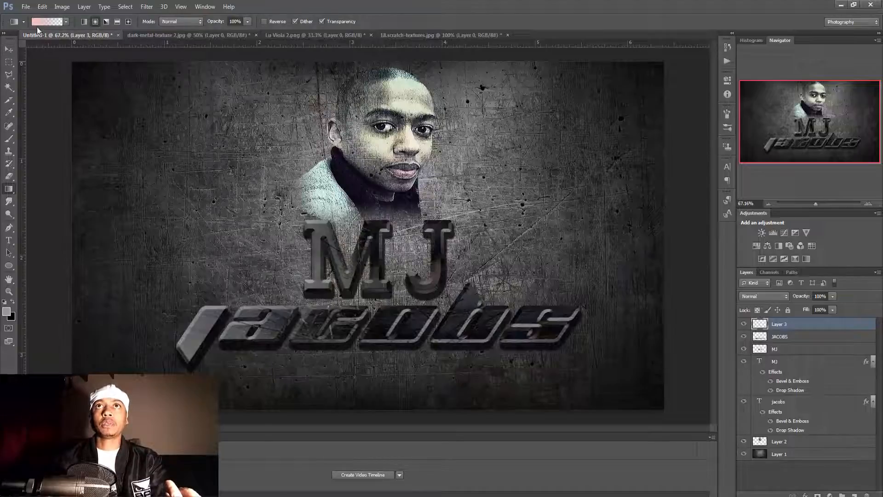
left_click(37, 26)
left_click(143, 333)
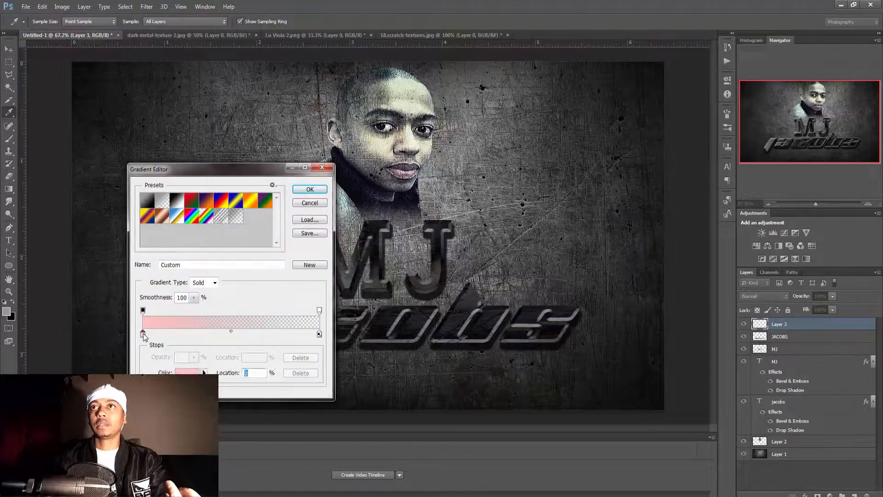
double_click(143, 334)
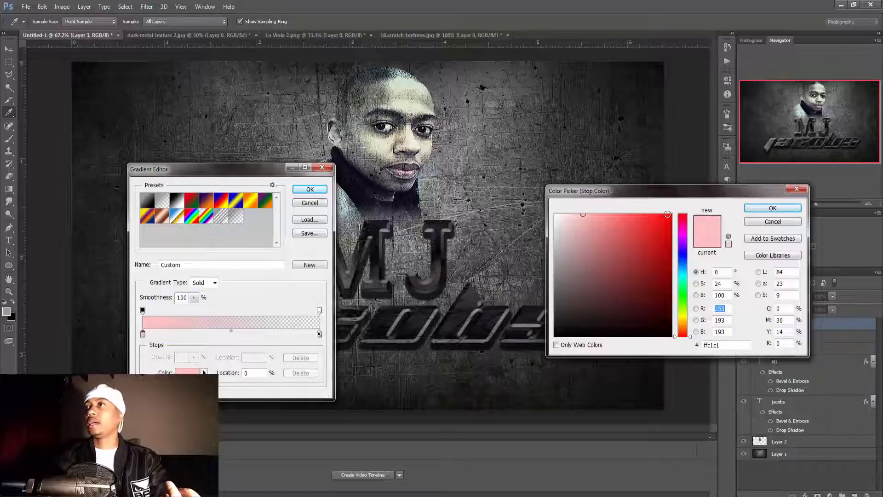
left_click_drag(622, 232, 624, 249)
left_click(754, 207)
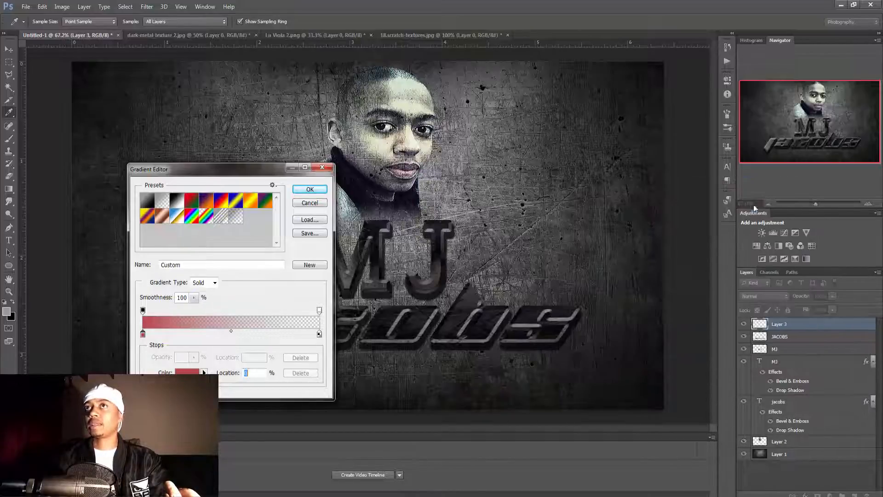
left_click(309, 189)
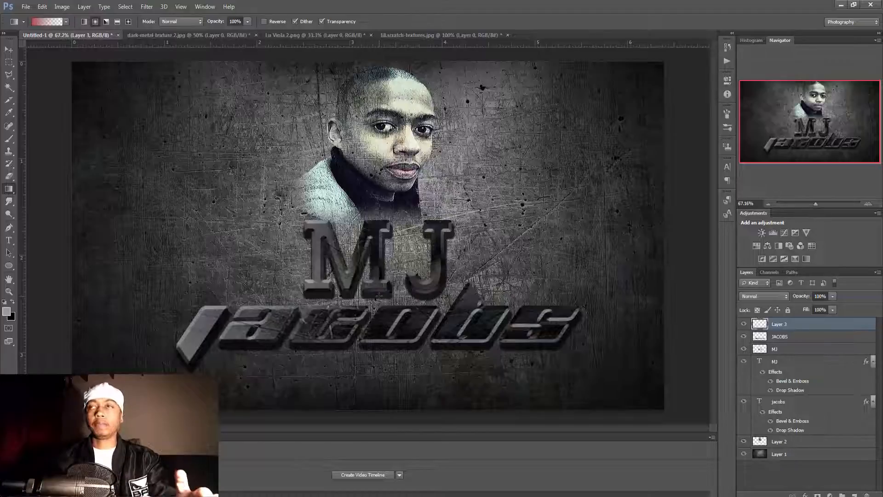
Step: Draw the red radial gradient from between the initials and surname up to the face, and set its layer to Soft Light
left_click_drag(379, 297, 378, 133)
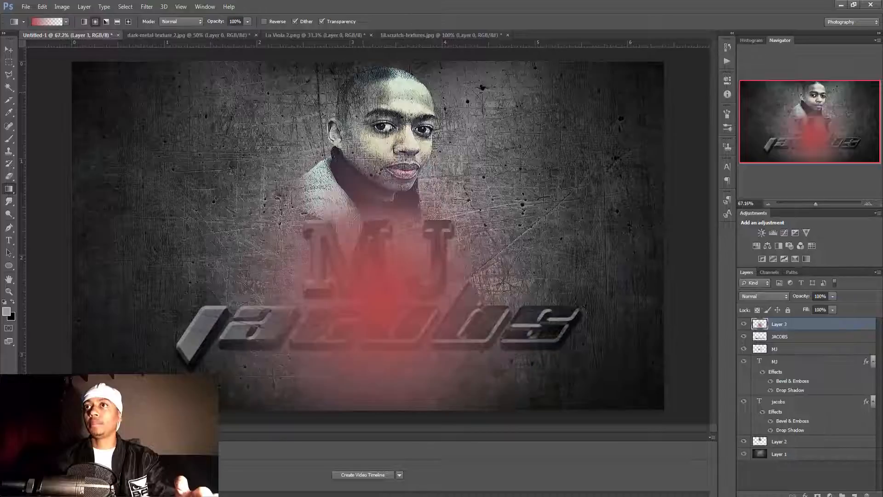
left_click(762, 296)
left_click(761, 172)
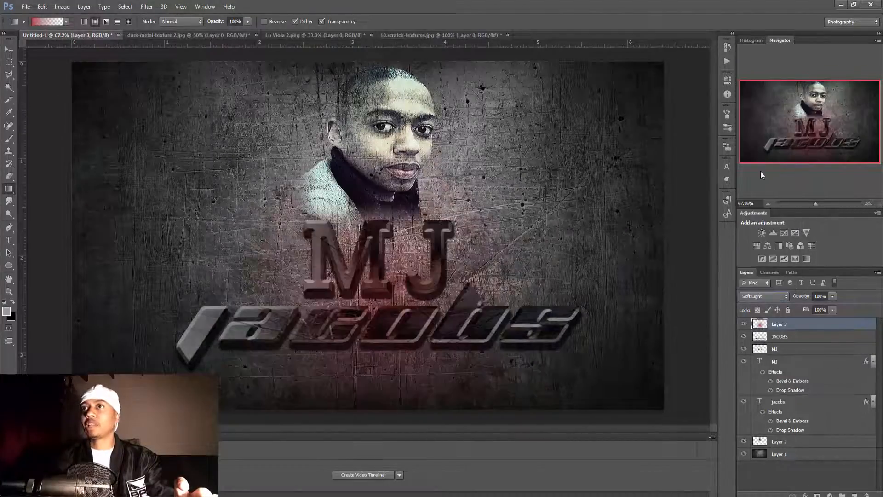
Step: Nudge the red glow slightly to the right
left_click(9, 49)
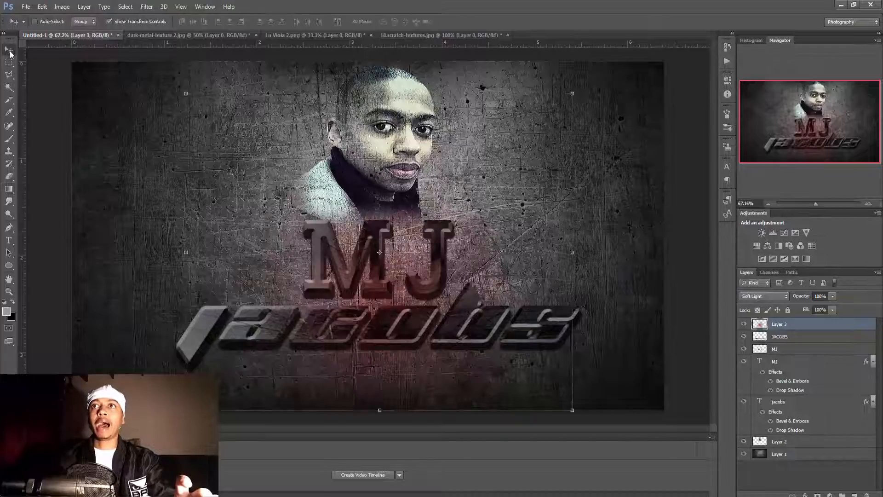
mouse_move(329, 278)
left_mouse_down()
mouse_move(281, 242)
mouse_move(467, 224)
mouse_move(459, 168)
mouse_move(260, 204)
mouse_move(234, 234)
mouse_move(202, 207)
mouse_move(286, 176)
mouse_move(303, 189)
mouse_move(483, 198)
mouse_move(329, 287)
left_mouse_up()
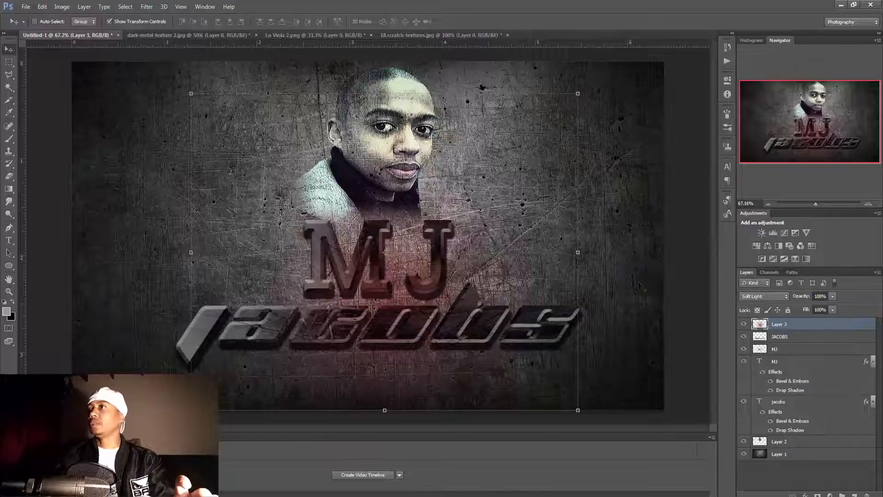
left_click(818, 455)
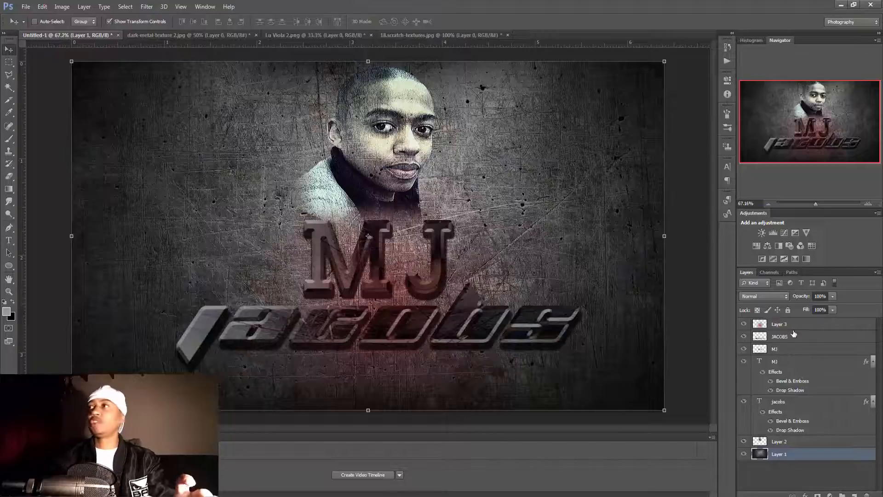
left_click(854, 495)
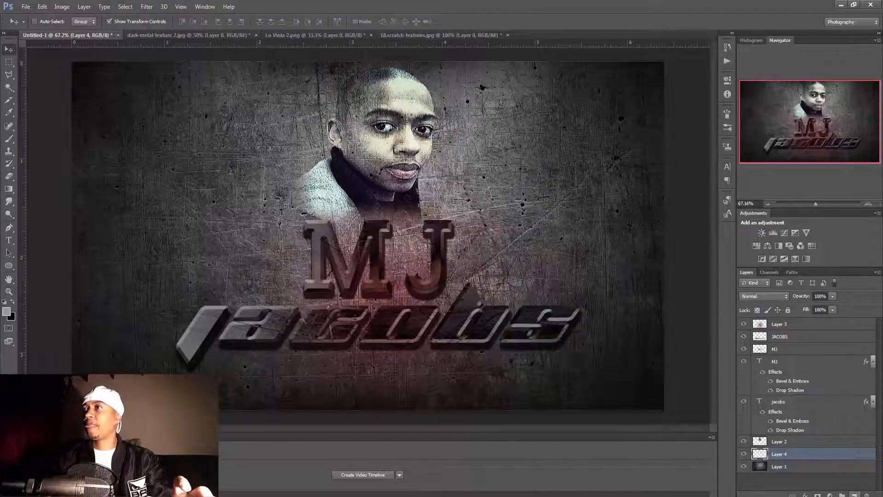
key("ctrl+z")
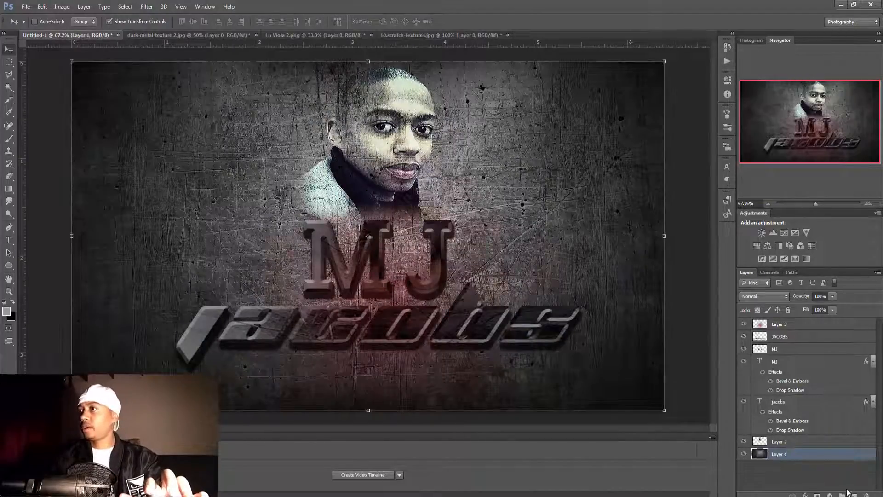
Step: Add a new layer above the red glow layer and set the gradient's starting colour to white, #ffffff
left_click(797, 325)
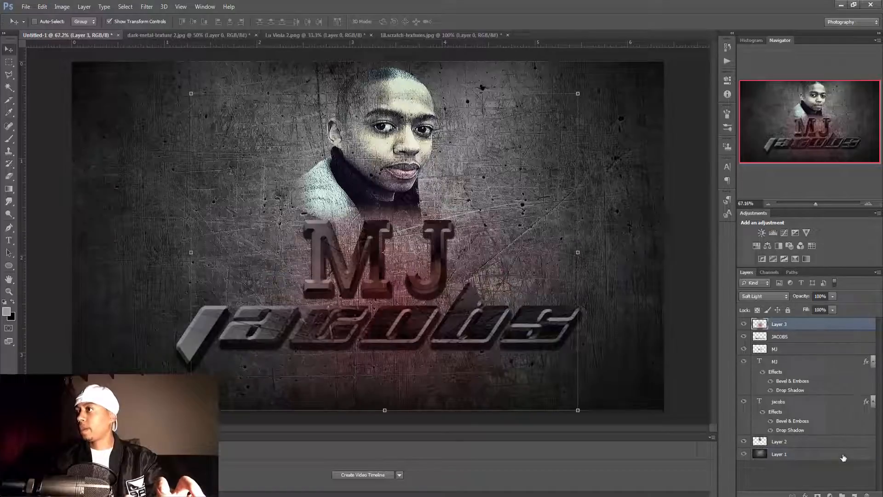
left_click(855, 494)
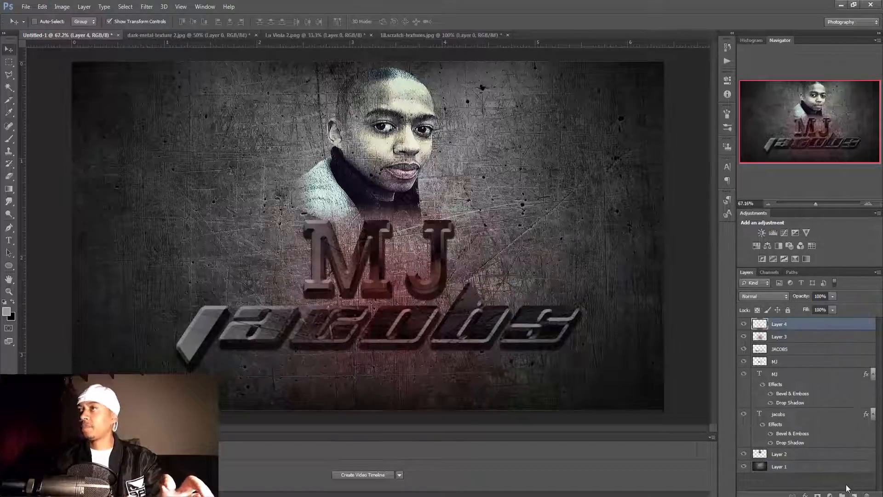
left_click(9, 190)
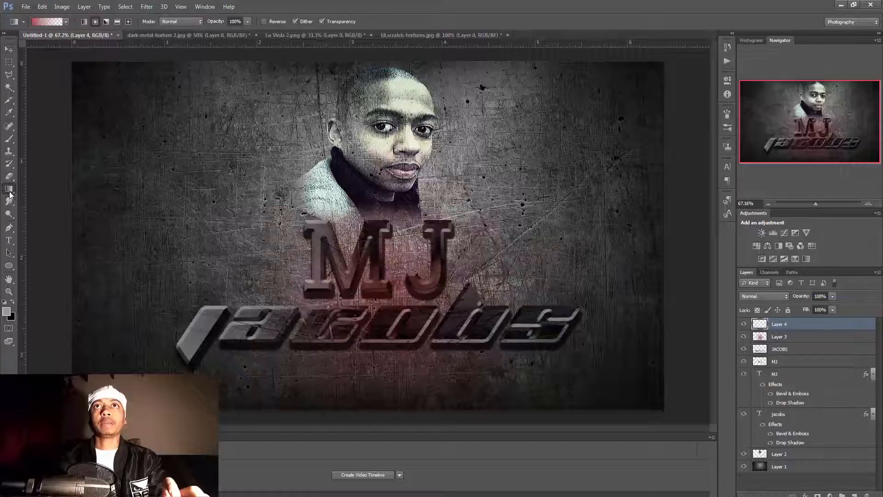
left_click(37, 21)
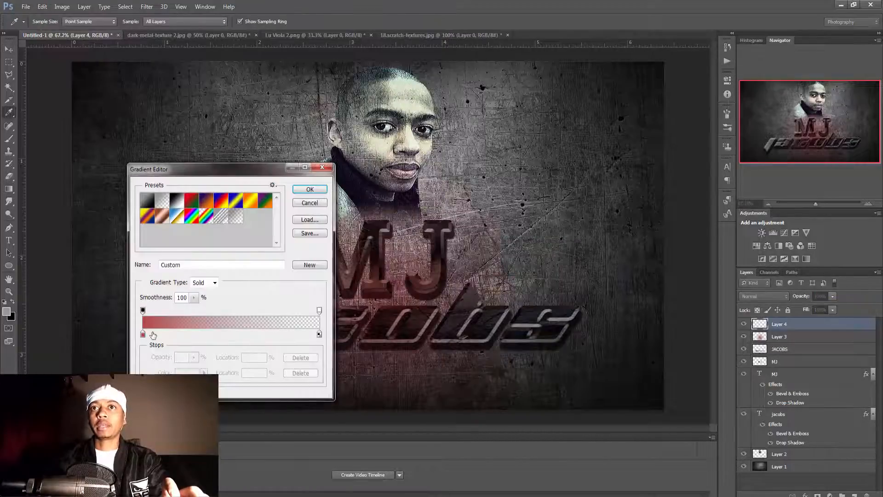
double_click(145, 335)
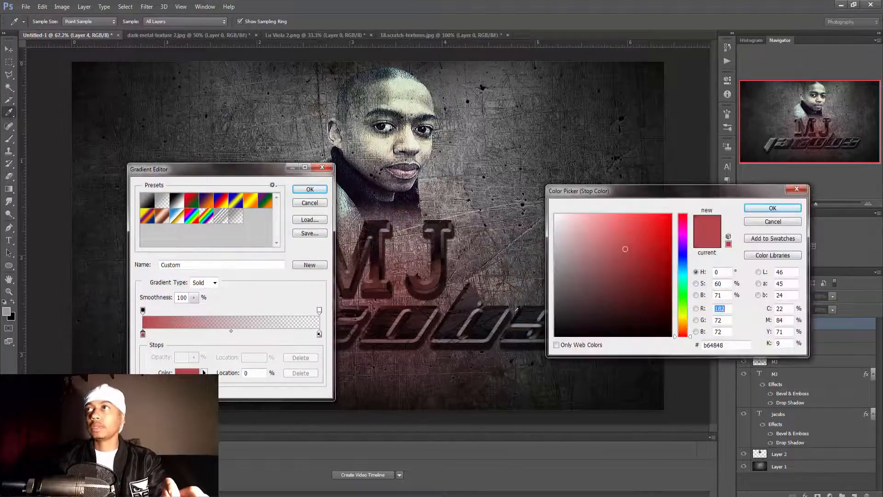
left_click_drag(626, 258, 554, 215)
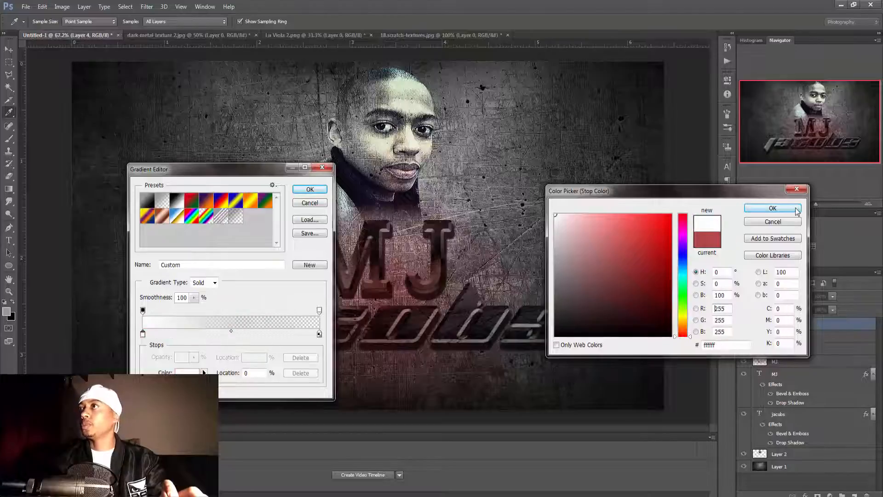
left_click(782, 209)
left_click(310, 189)
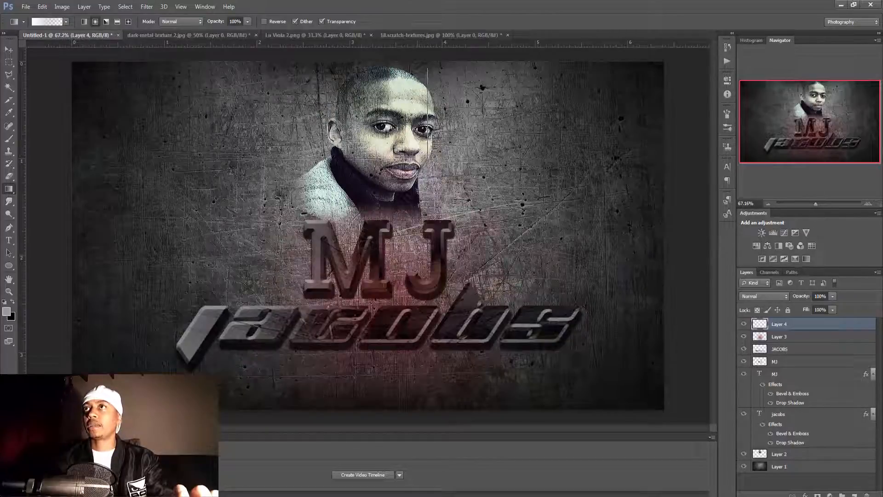
Step: Draw the white radial gradient from beside the portrait's chin up past the canvas's upper edge, and set its layer to Soft Light
left_click_drag(428, 156, 427, 50)
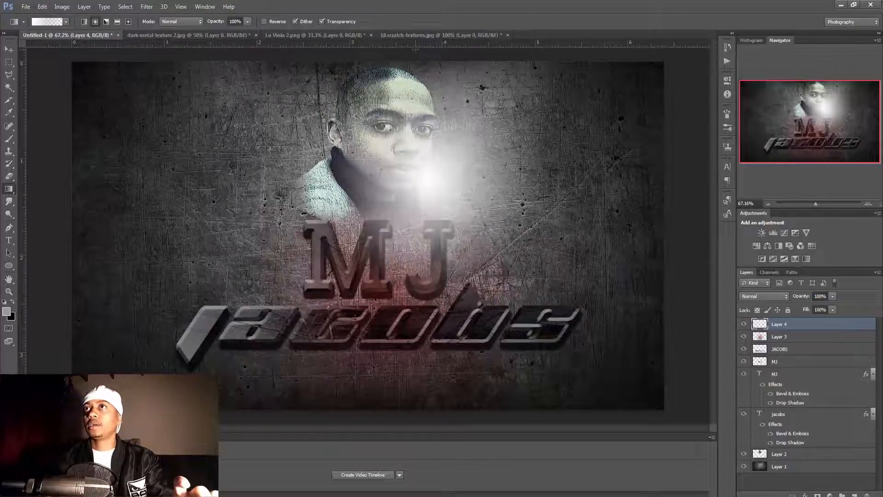
left_click(782, 296)
left_click(765, 173)
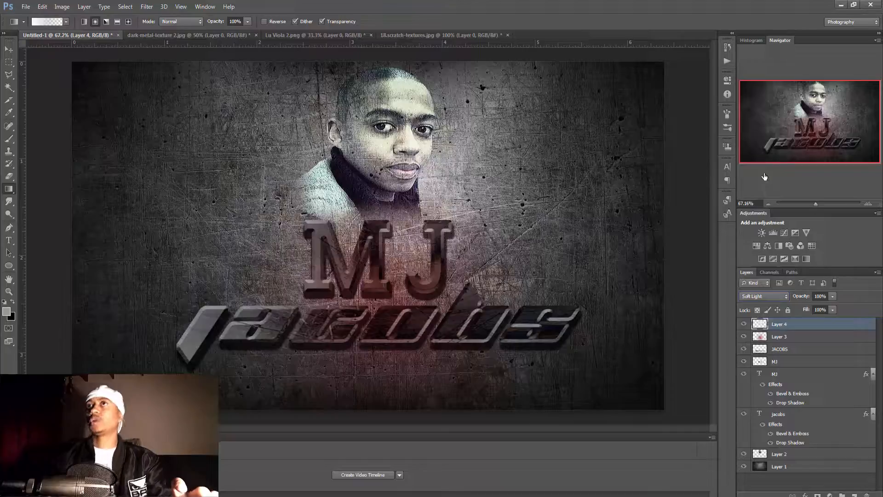